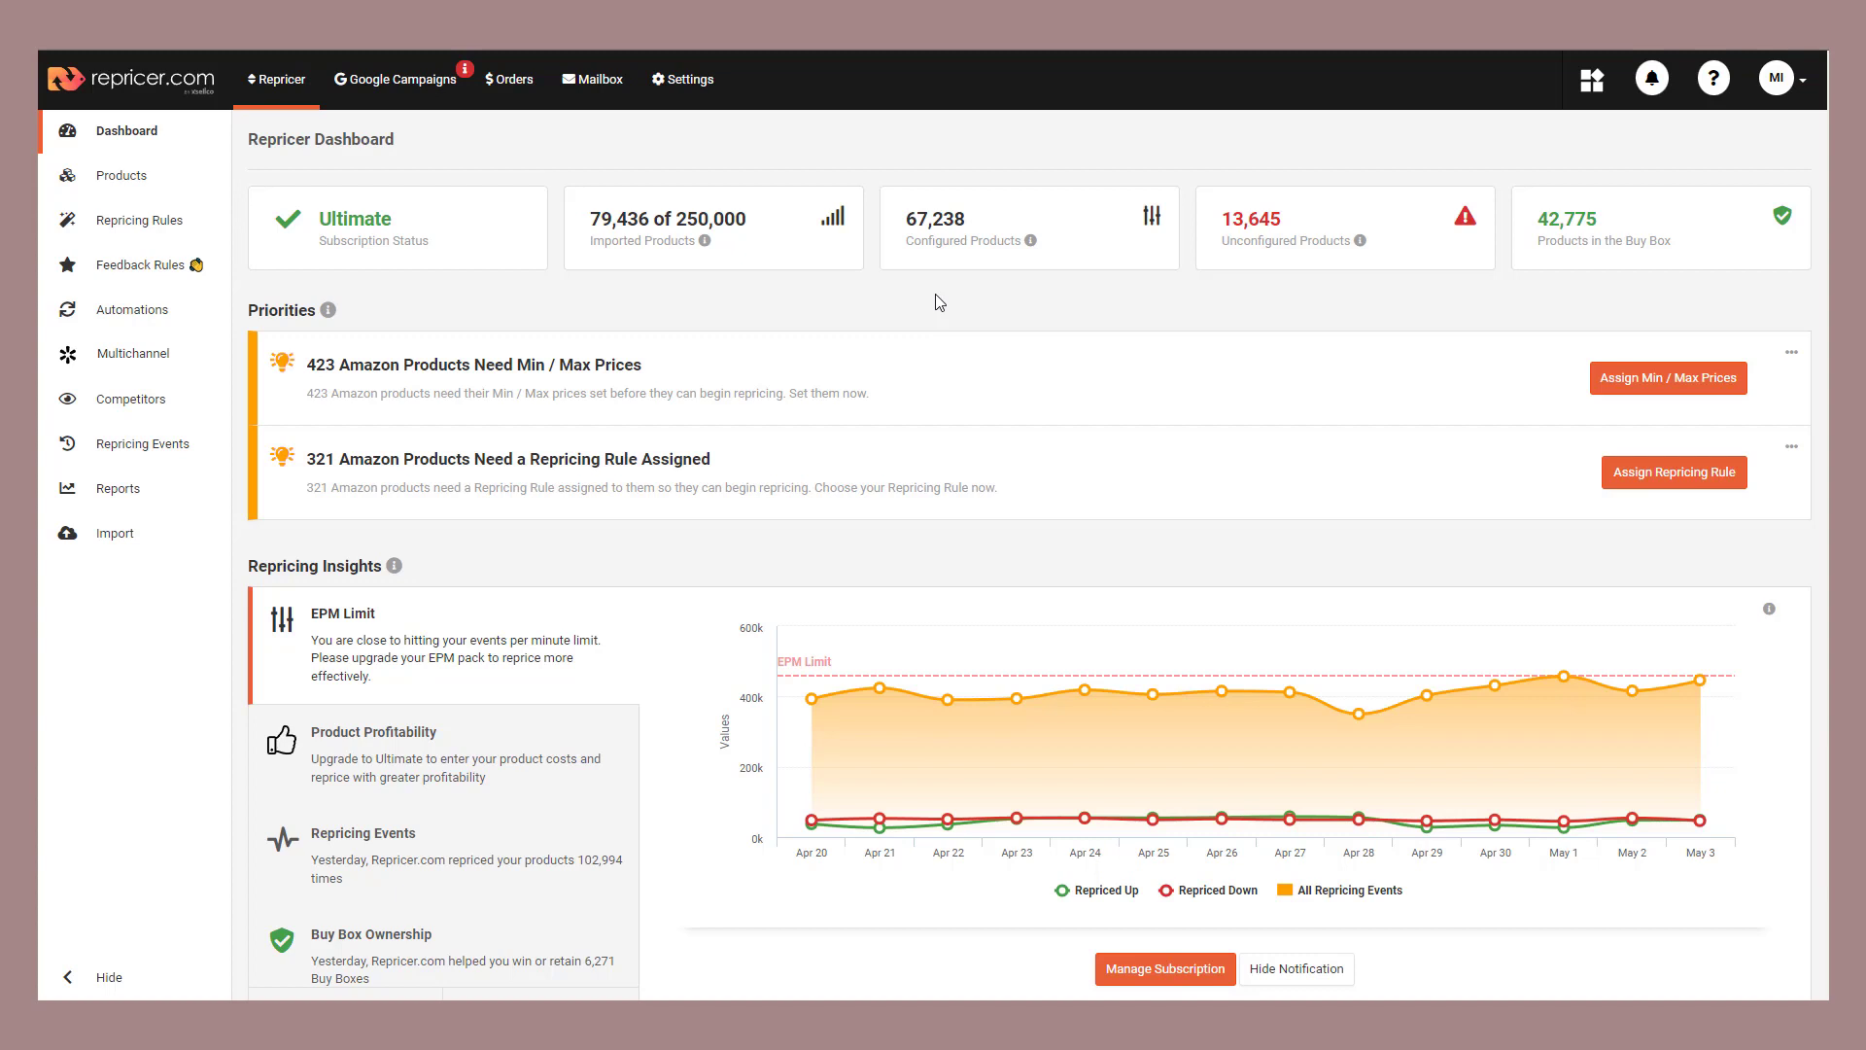
Step: Open the Express Setup qui repricing rule for editing and go to its Competitor Rules stage
{"action": "left_click", "coordinate": [190, 221]}
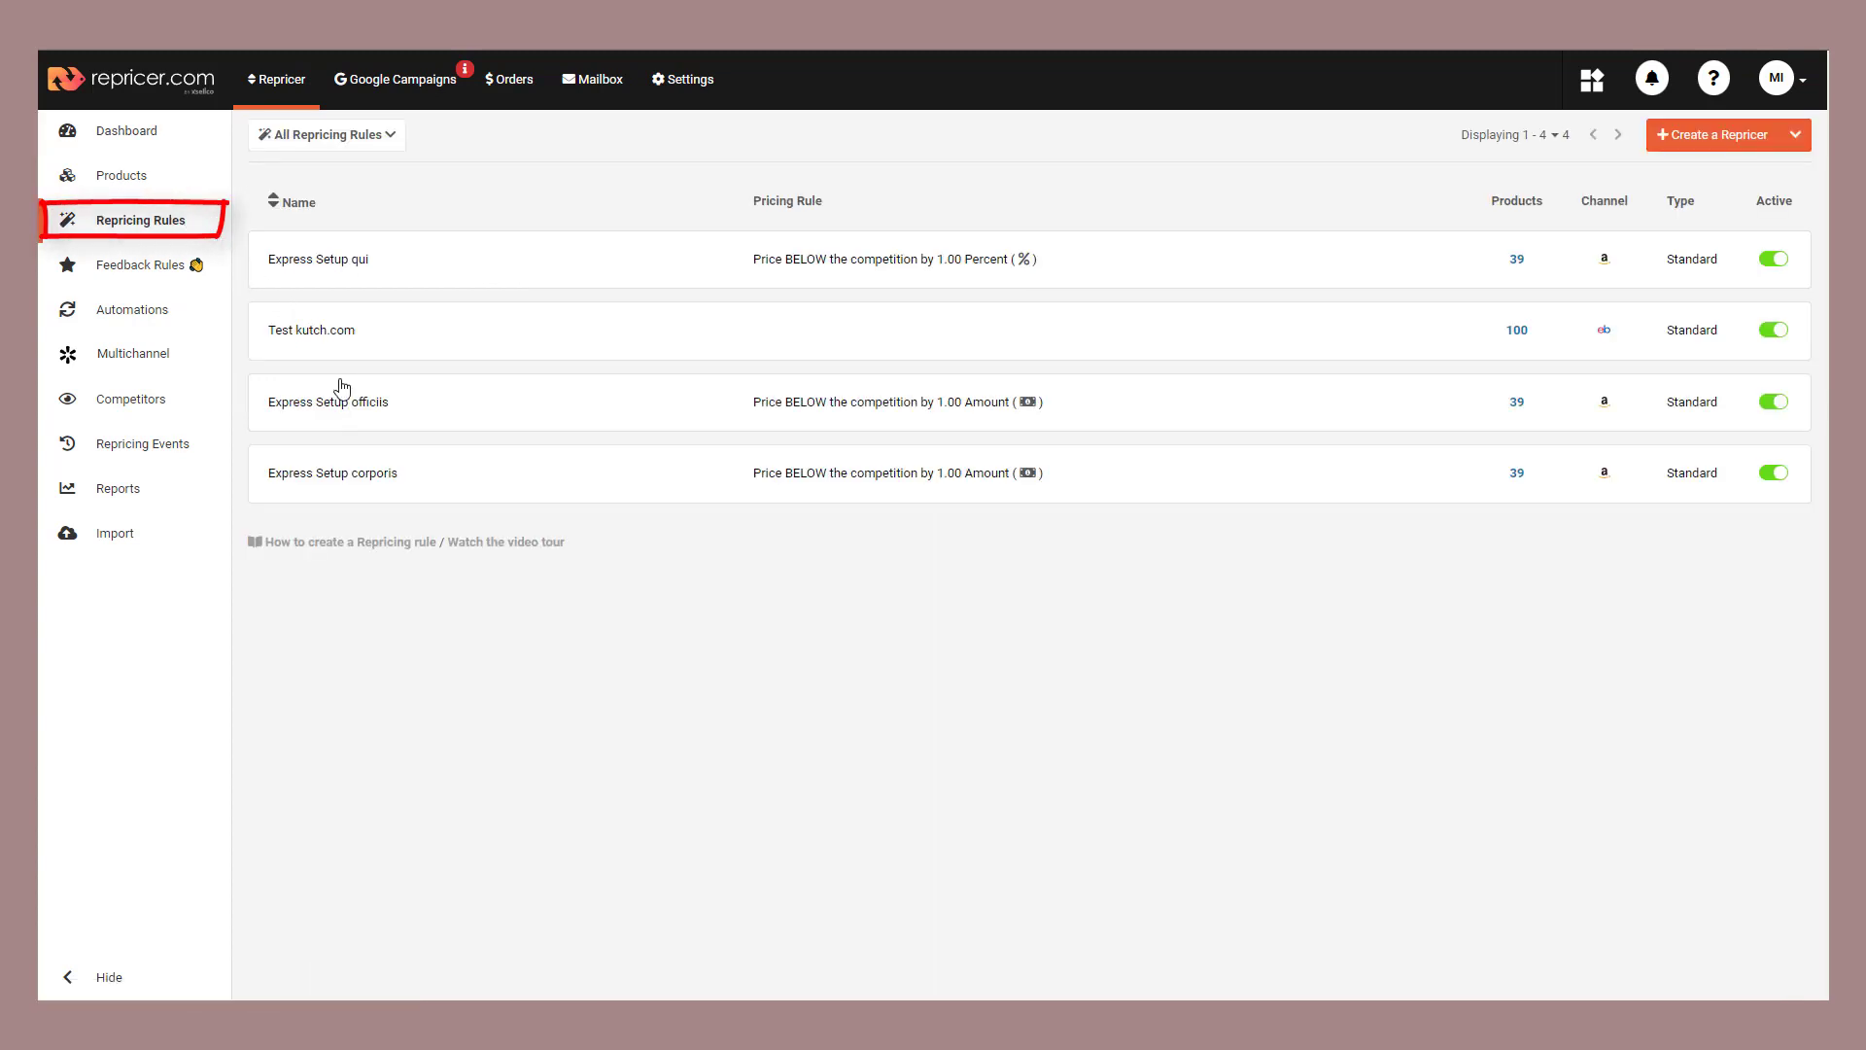
{"action": "left_click", "coordinate": [366, 276]}
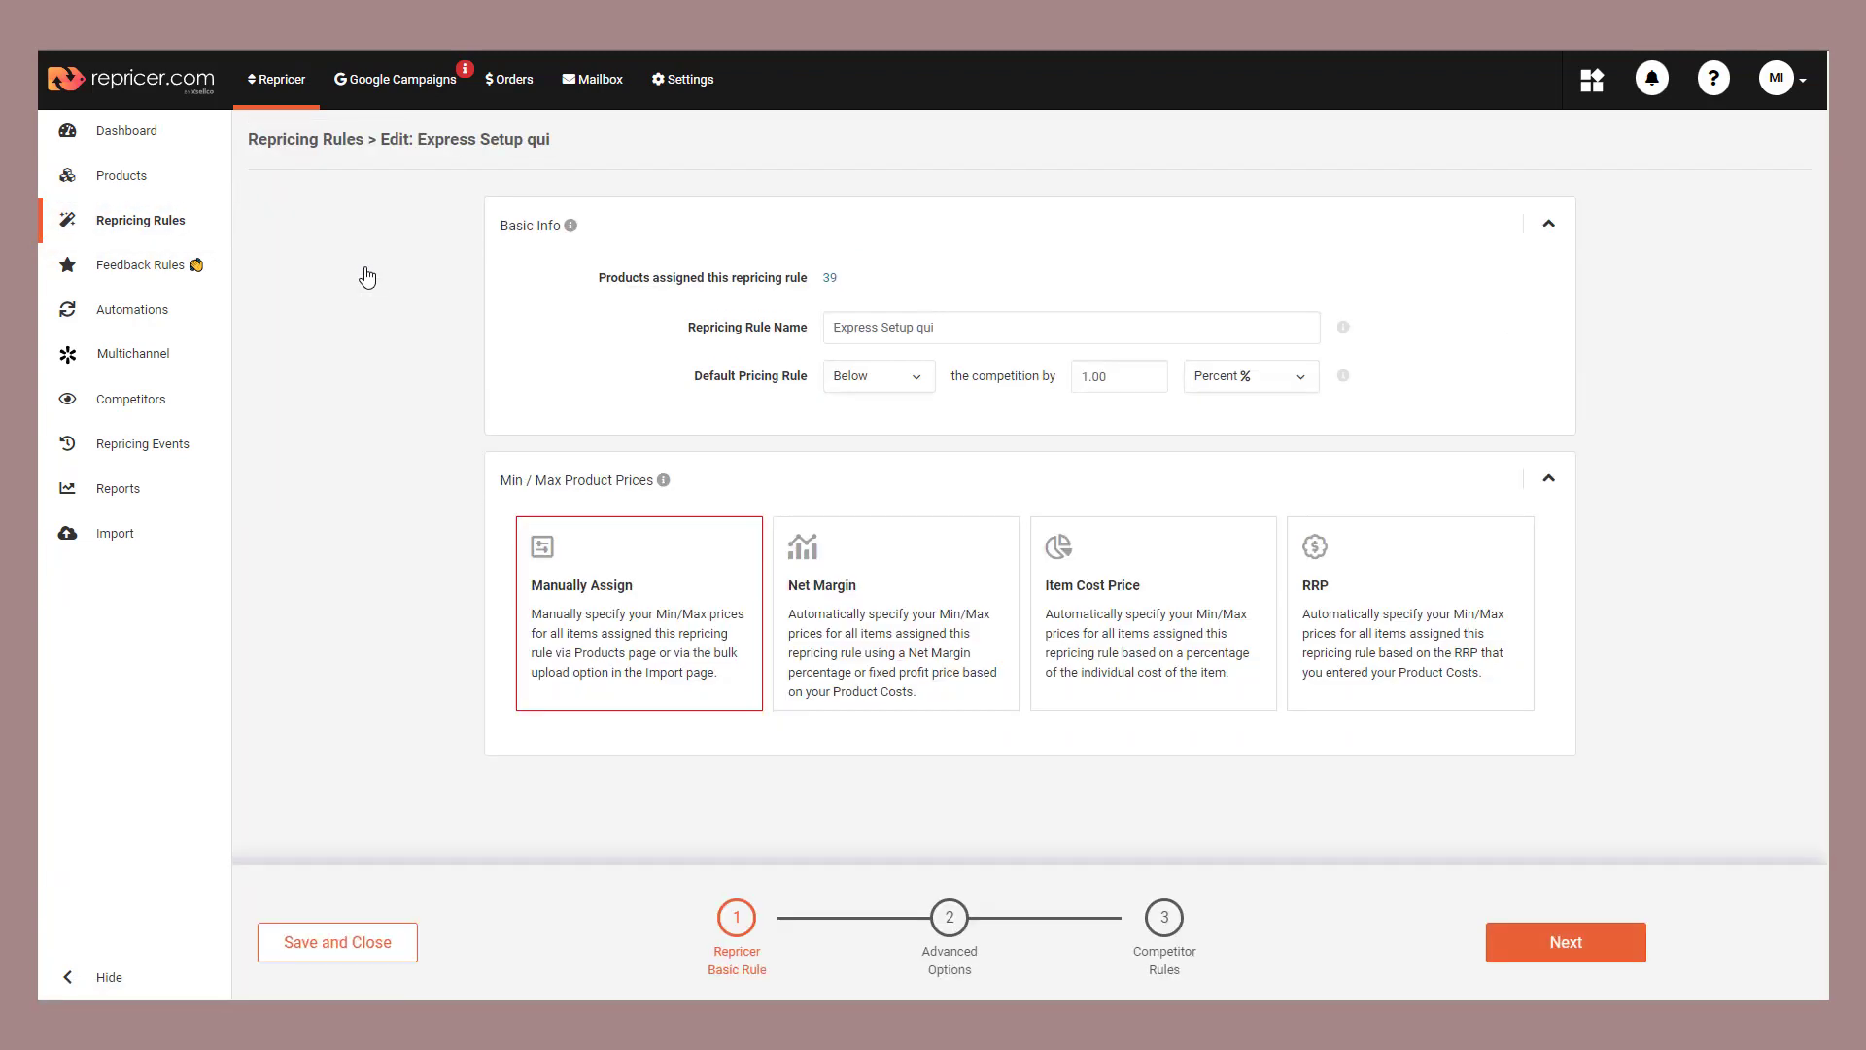
{"action": "left_click", "coordinate": [1166, 919]}
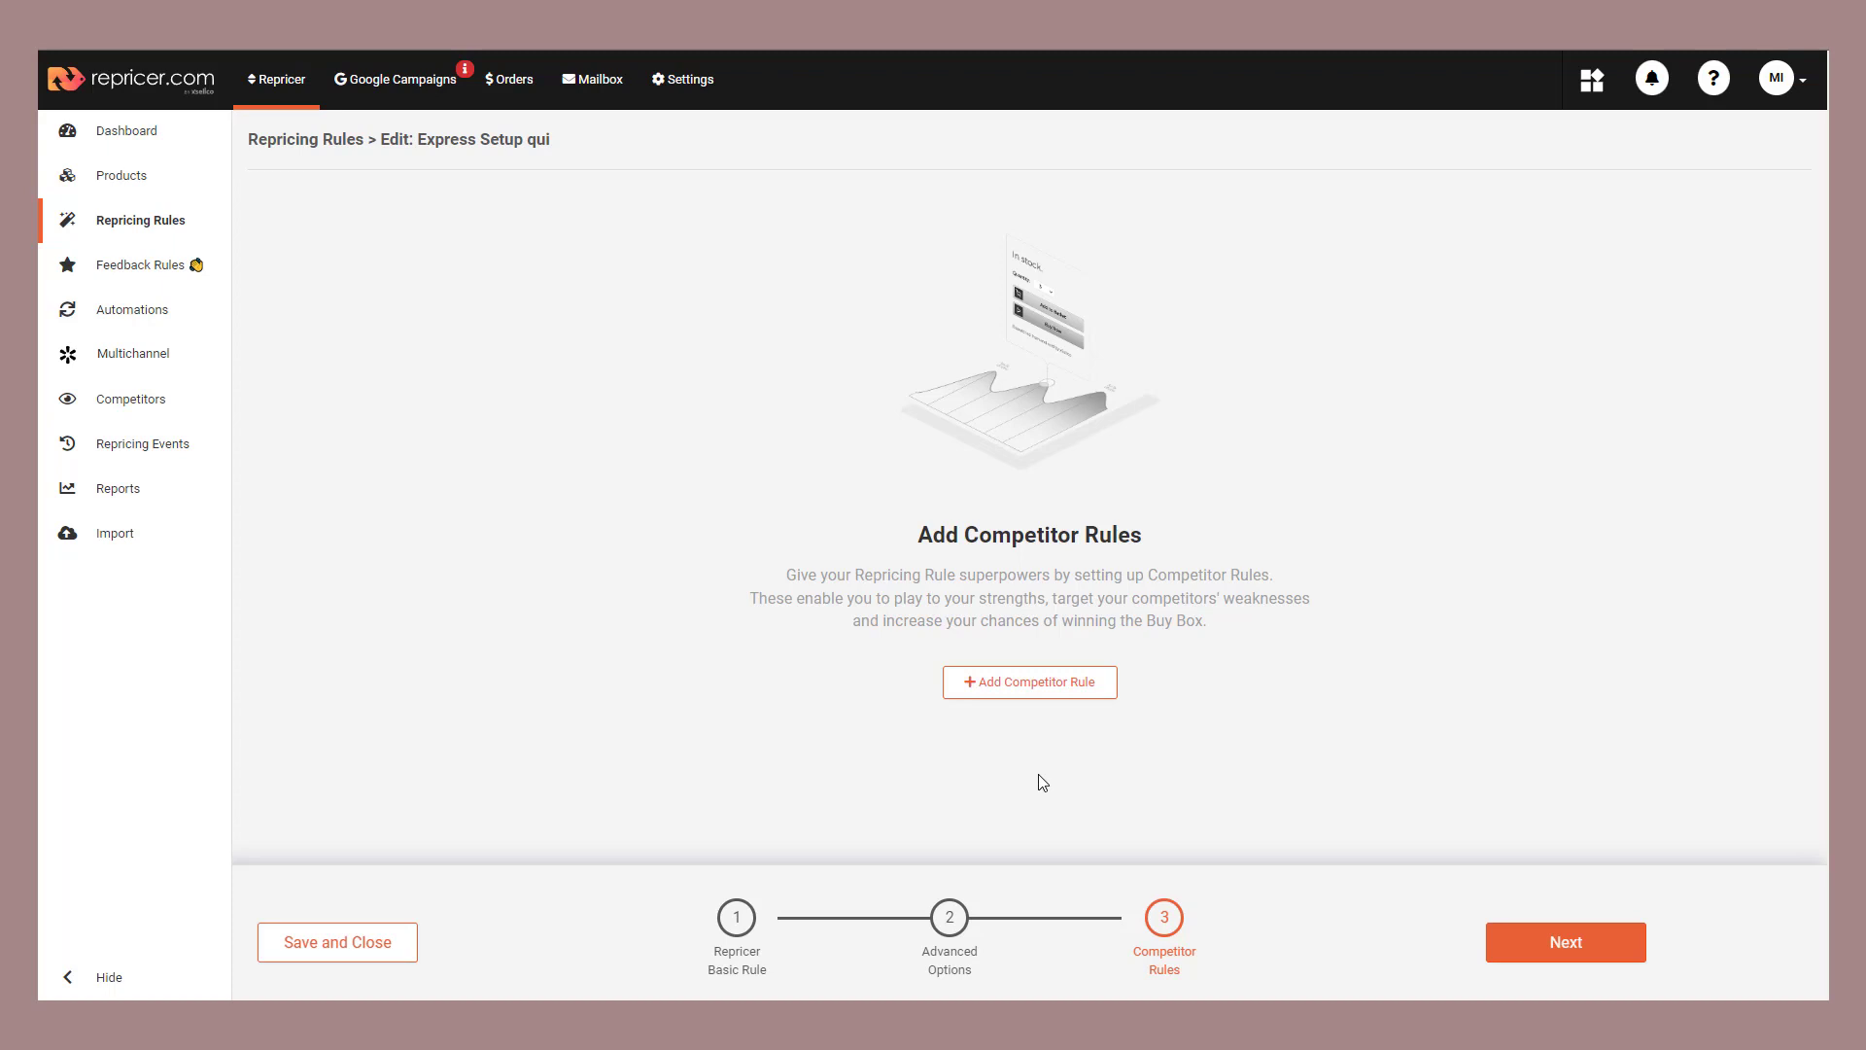
{"action": "left_click", "coordinate": [715, 951]}
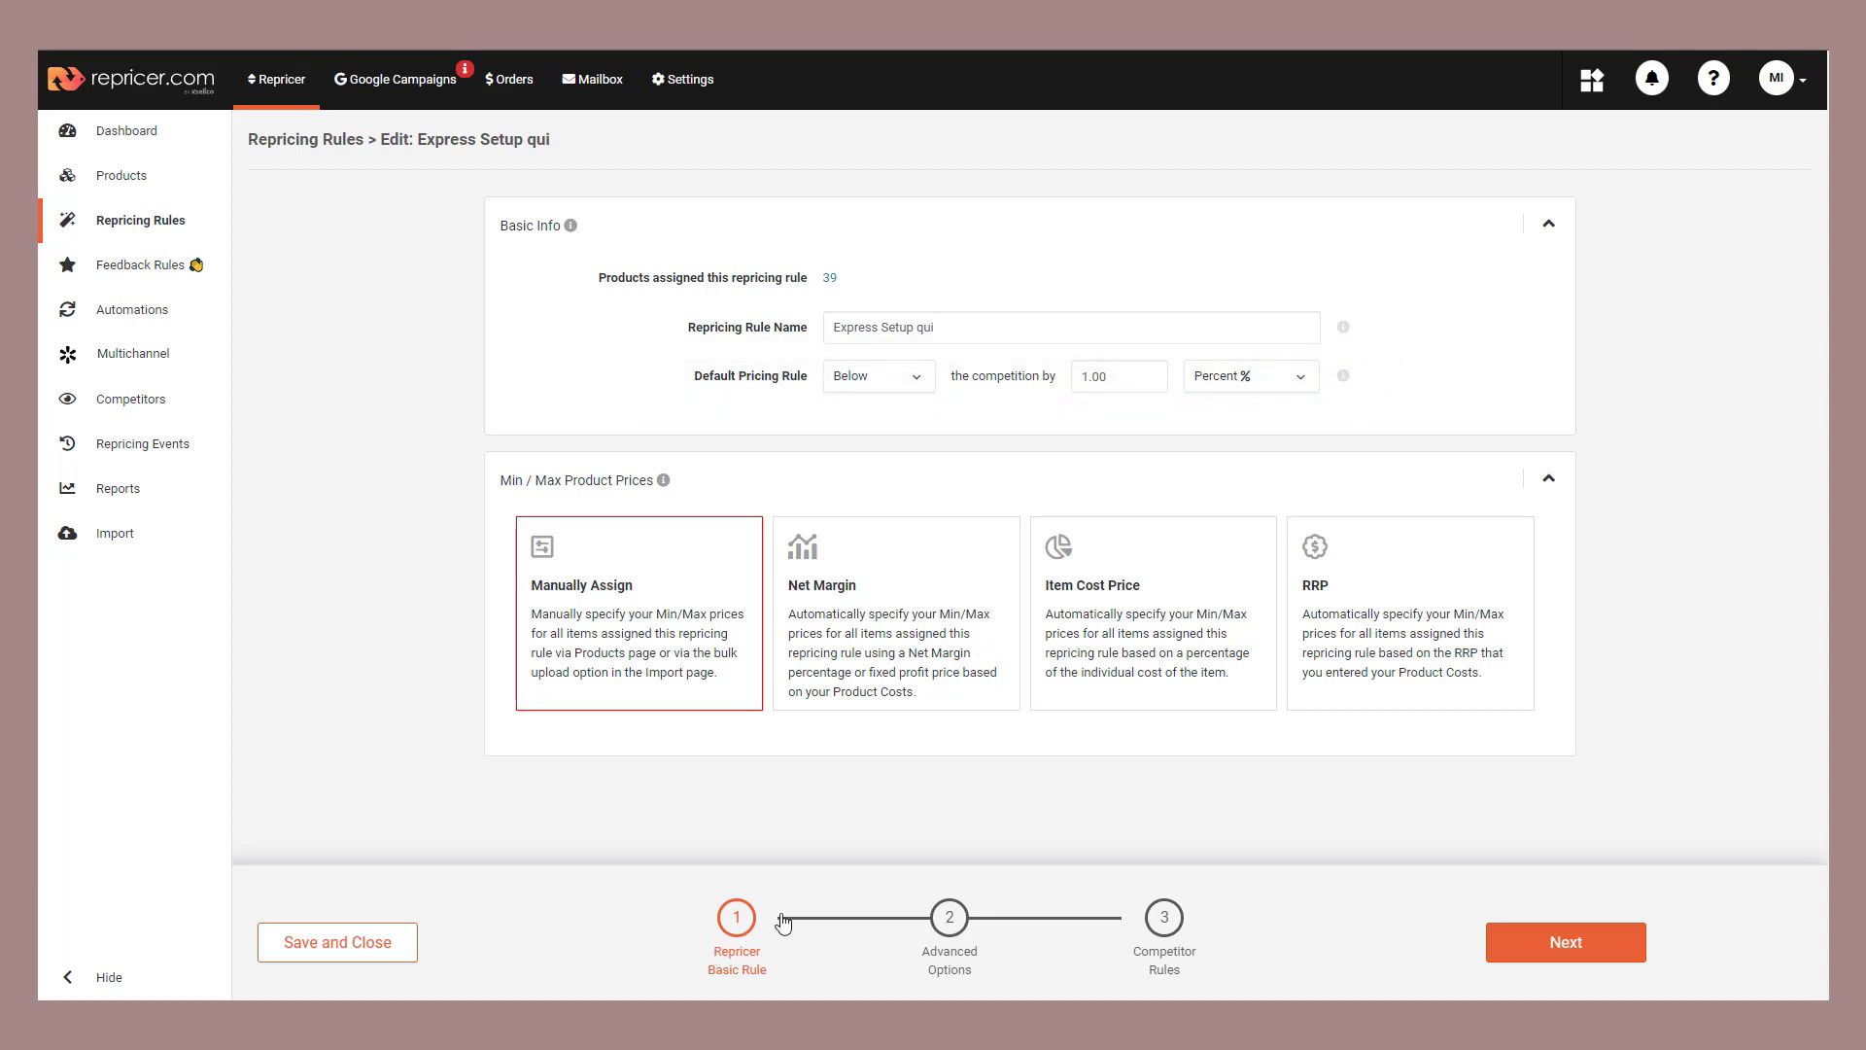
{"action": "left_click", "coordinate": [1161, 919]}
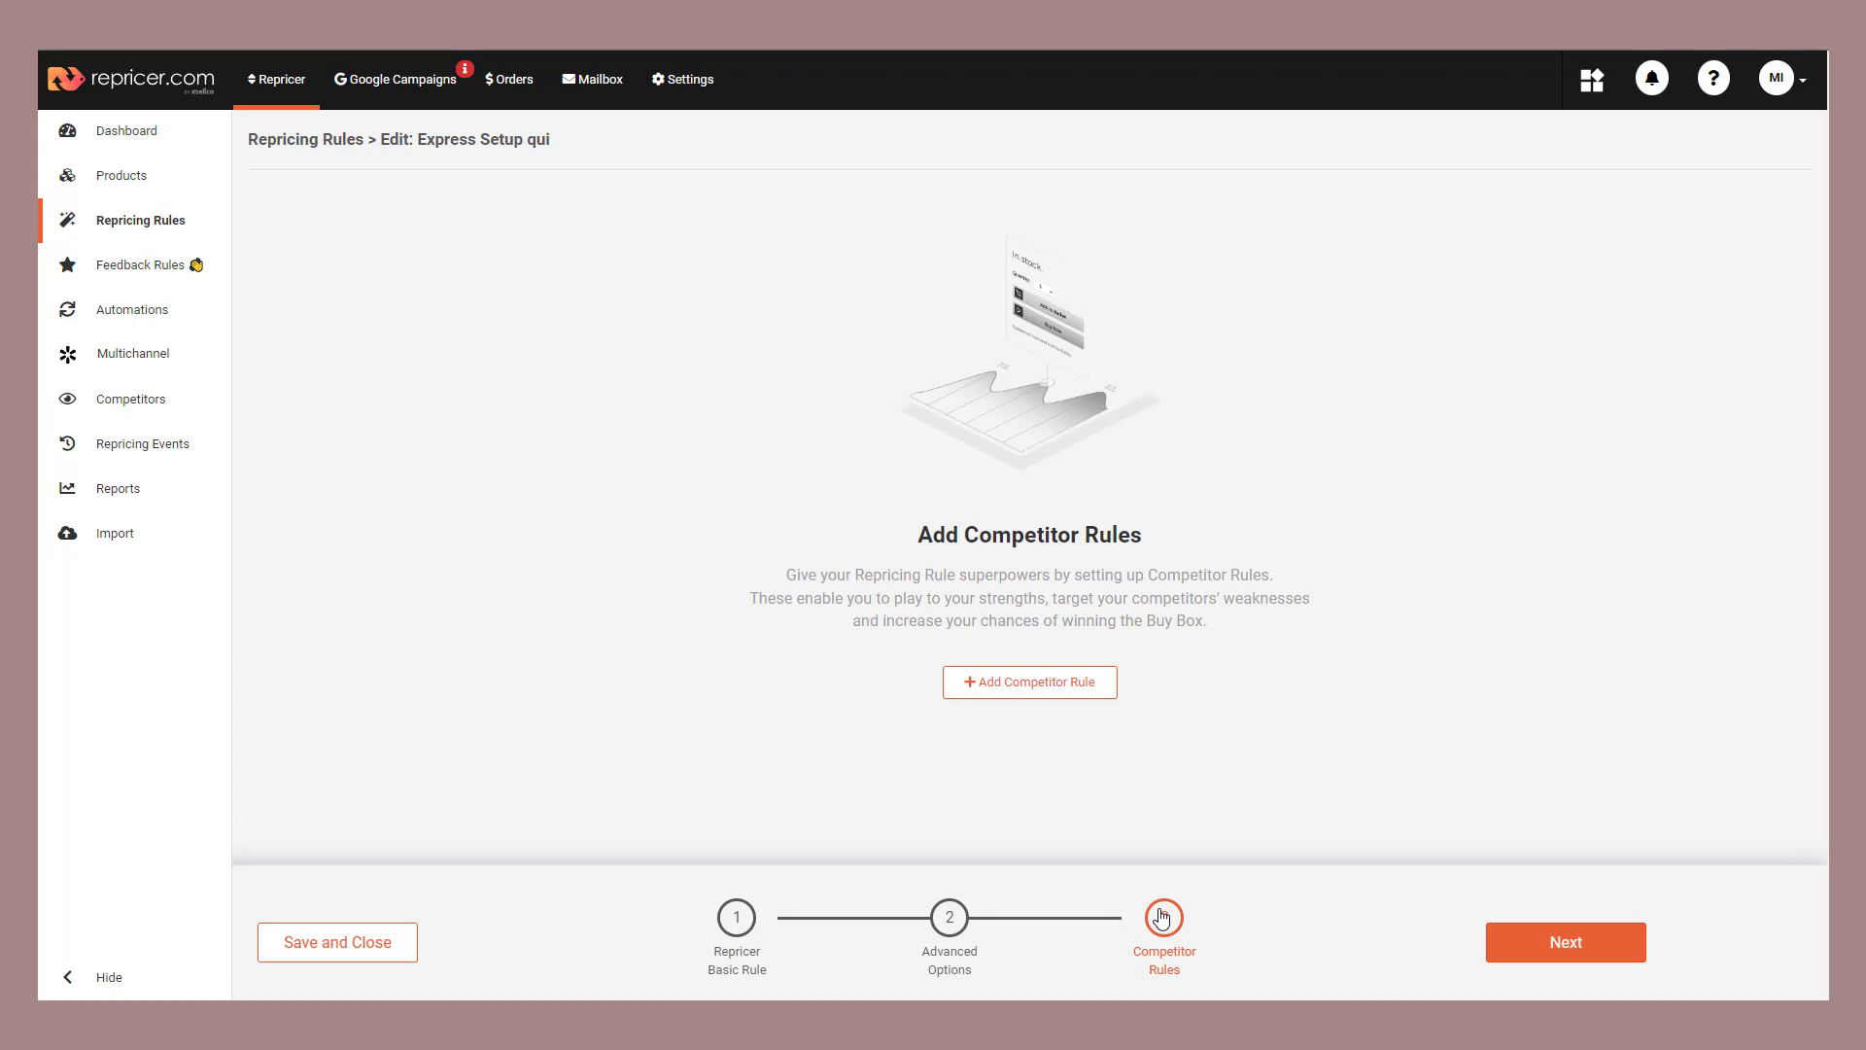
Step: Start a first competitor rule that prices below the competition by an amount of 0.10
{"action": "left_click", "coordinate": [1015, 692]}
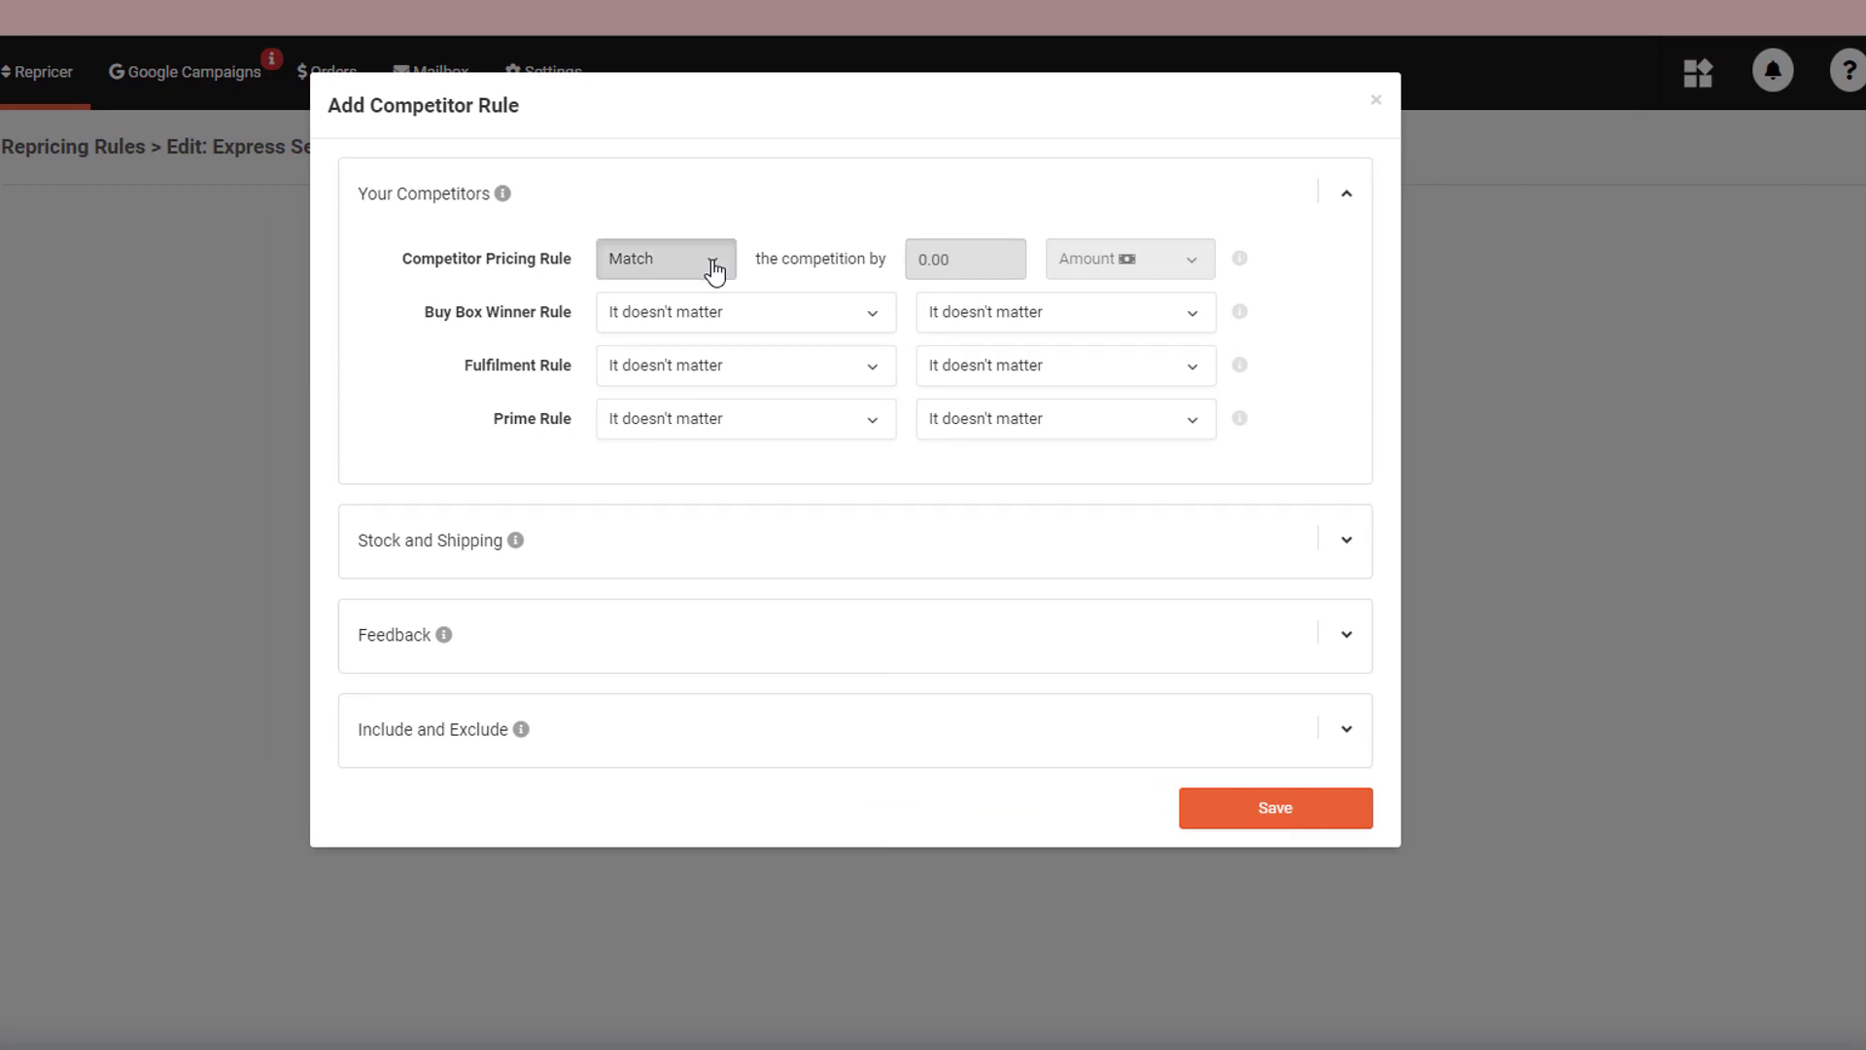
{"action": "left_click", "coordinate": [709, 272]}
{"action": "left_click", "coordinate": [665, 334]}
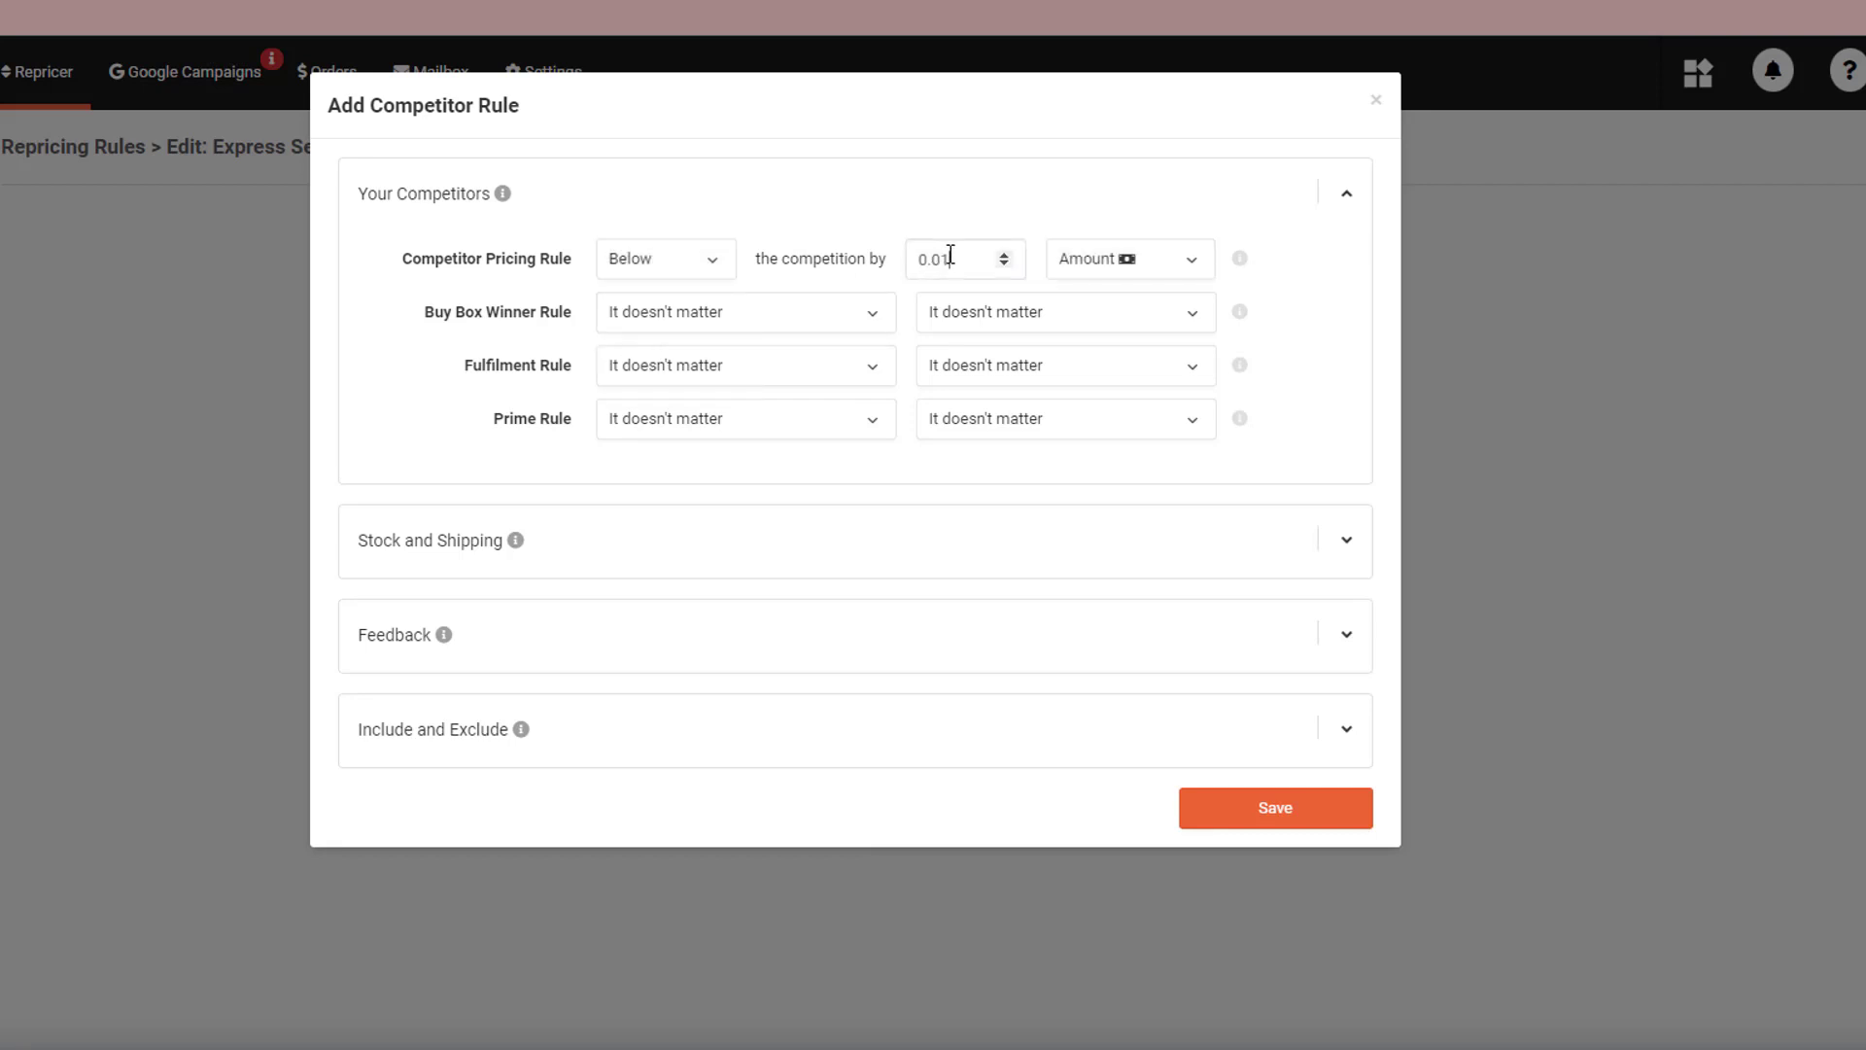
{"action": "left_click", "coordinate": [976, 268]}
{"action": "key", "text": "BackSpace"}
{"action": "key", "text": "BackSpace"}
{"action": "type", "text": "10"}
{"action": "left_click", "coordinate": [1256, 297]}
Step: Limit the competitor rule to include only the merchant AMAZON and save it
{"action": "left_click", "coordinate": [1340, 729]}
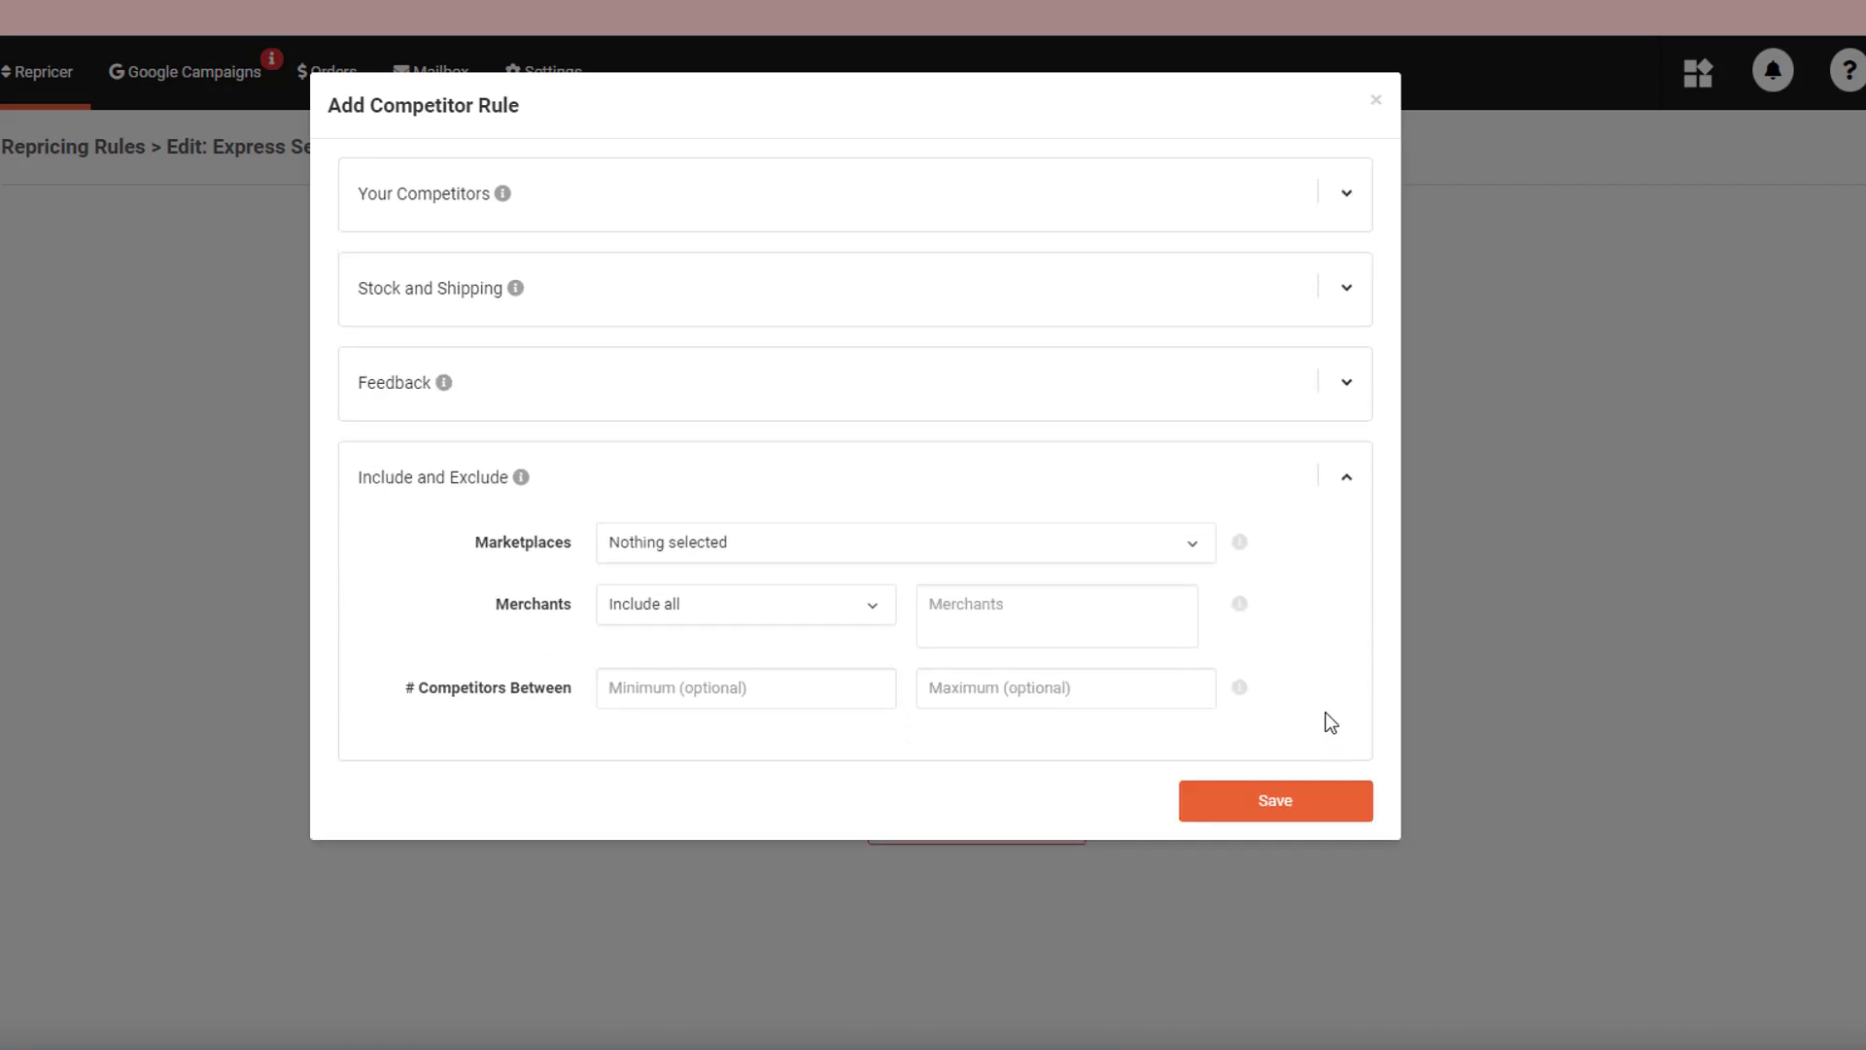
{"action": "left_click", "coordinate": [821, 614]}
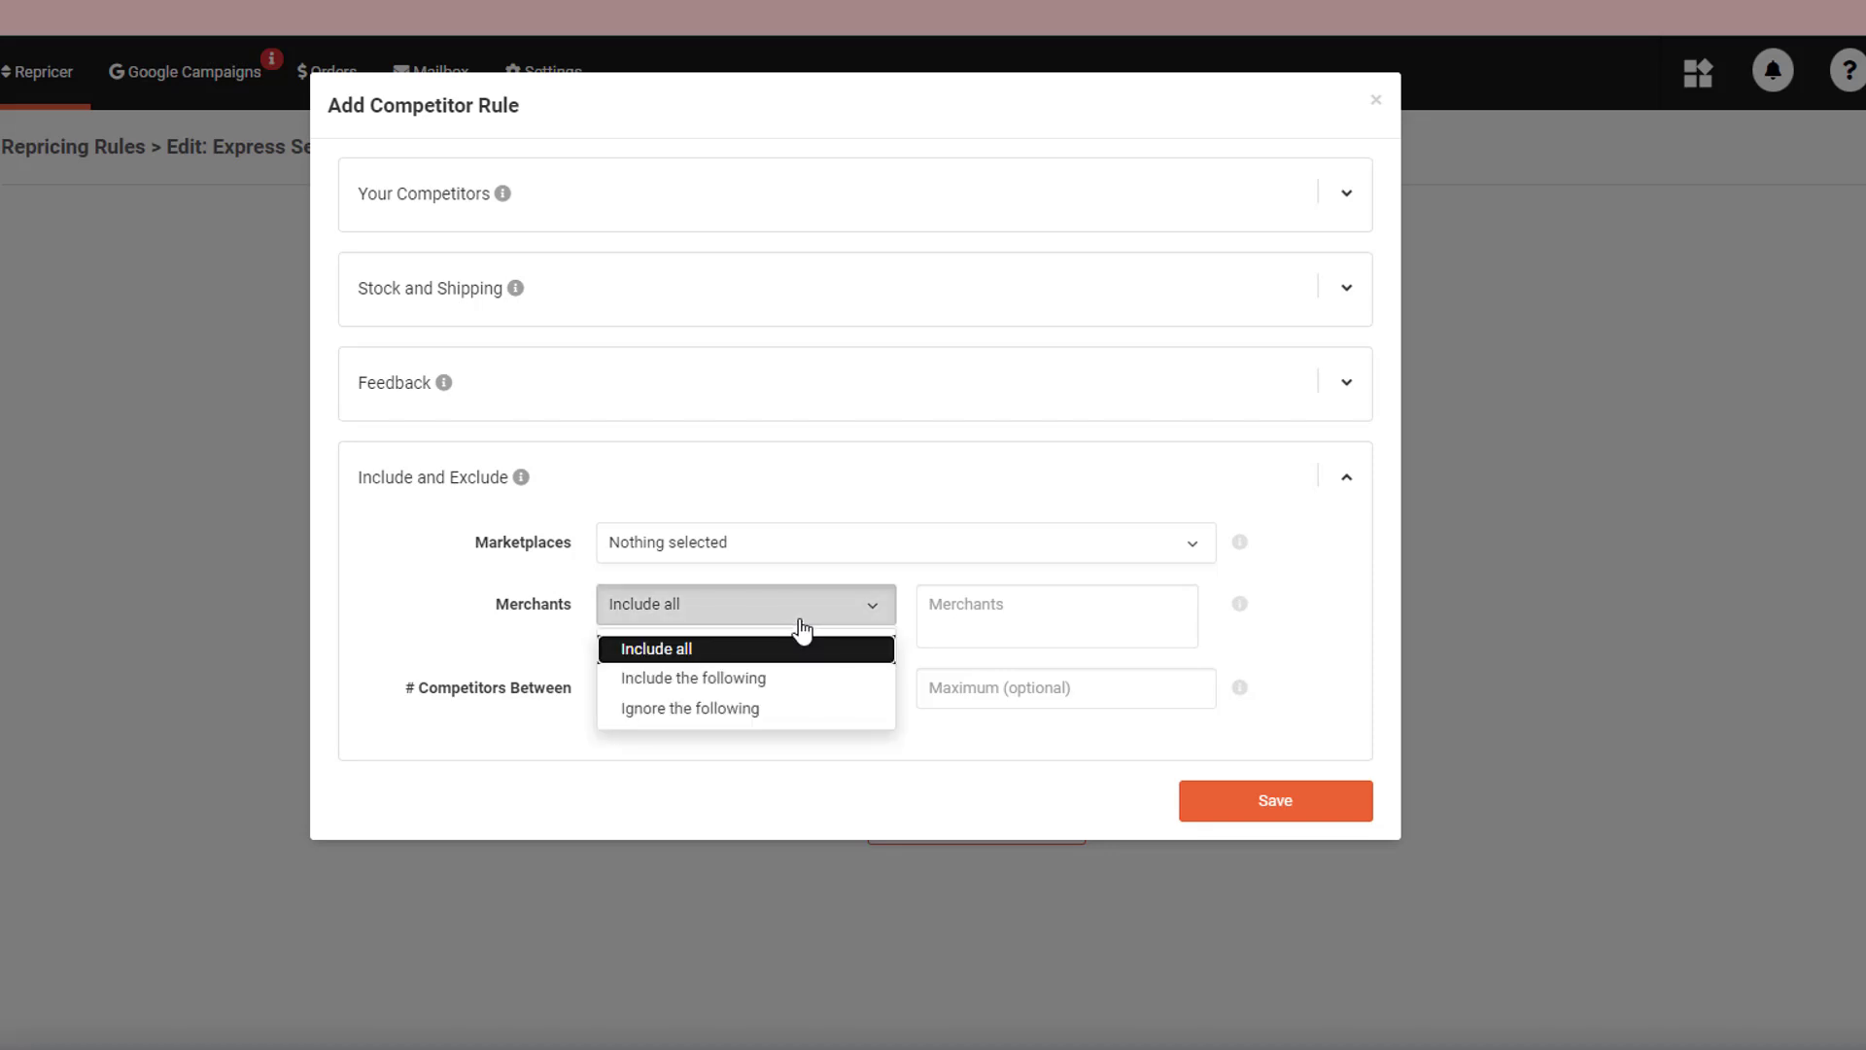
{"action": "left_click", "coordinate": [785, 677]}
{"action": "left_click", "coordinate": [967, 603]}
{"action": "type", "text": "AMAZON"}
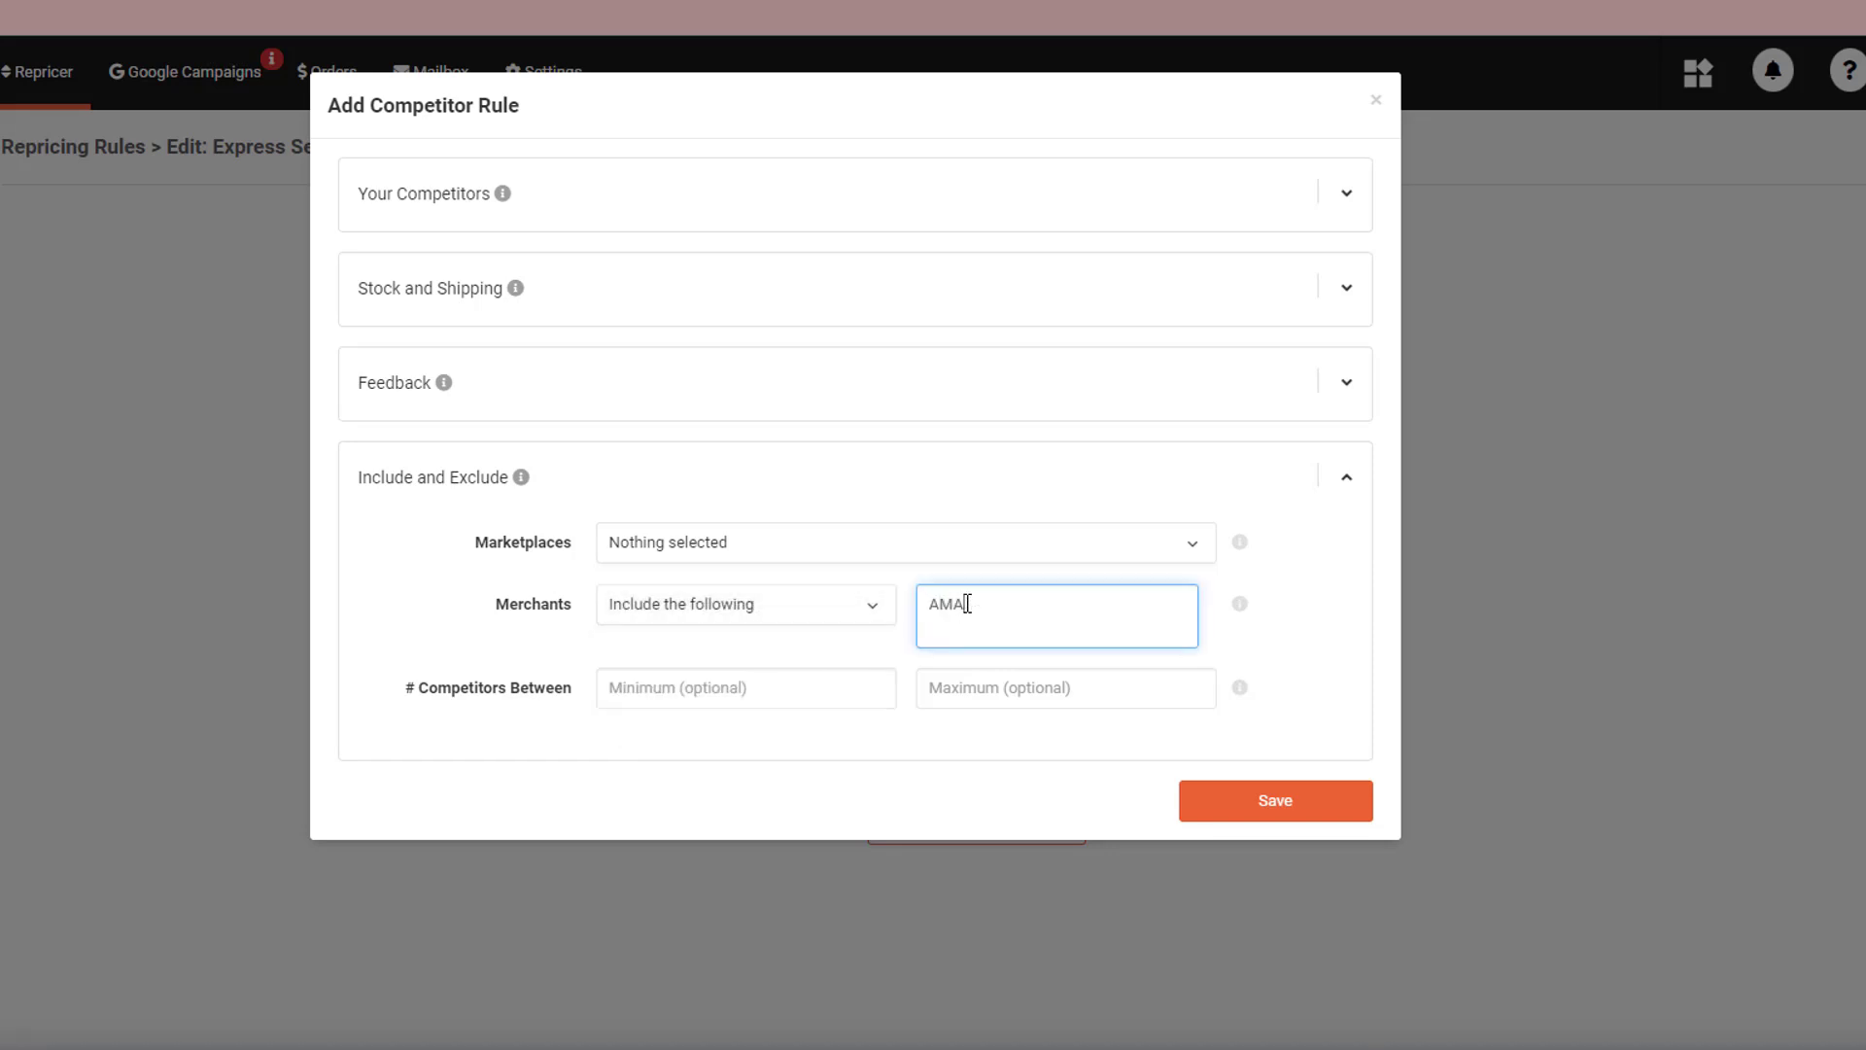
{"action": "left_click", "coordinate": [1289, 816]}
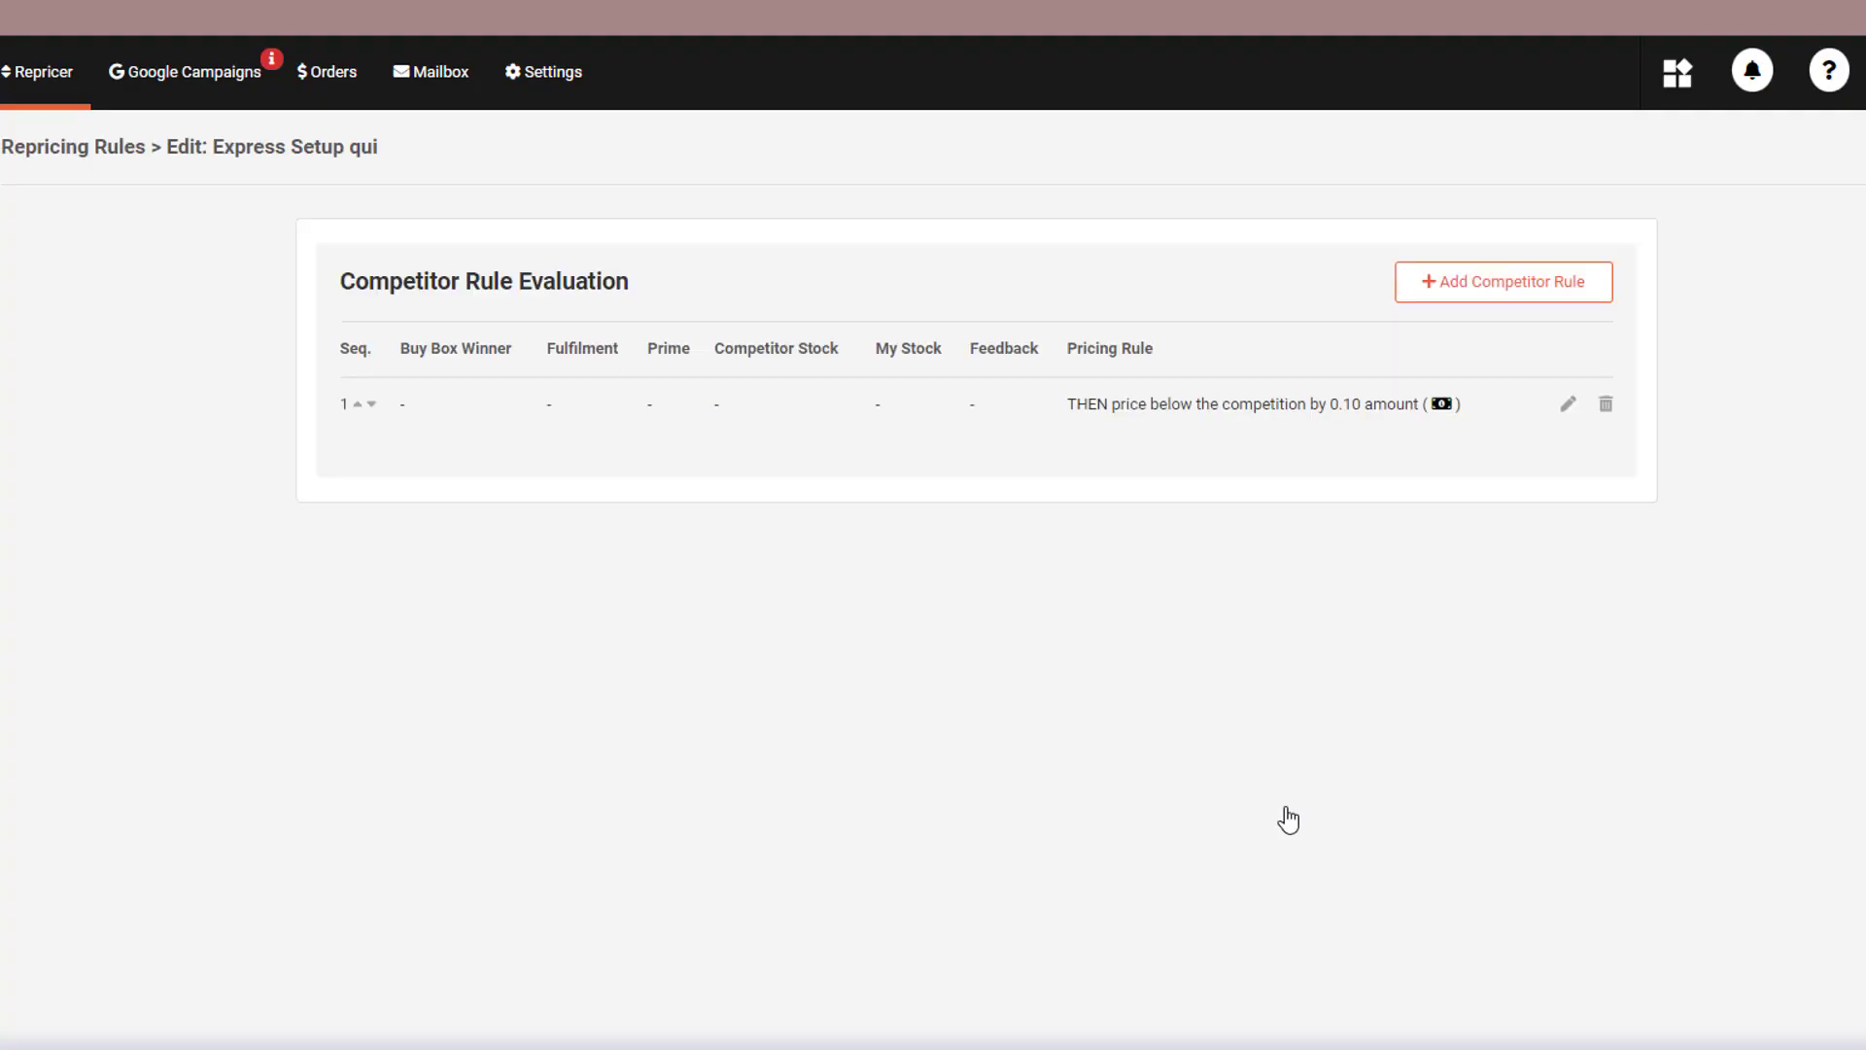
Step: Start a second competitor rule with pricing set to 0.10 amount below the competition
{"action": "left_click", "coordinate": [1467, 294]}
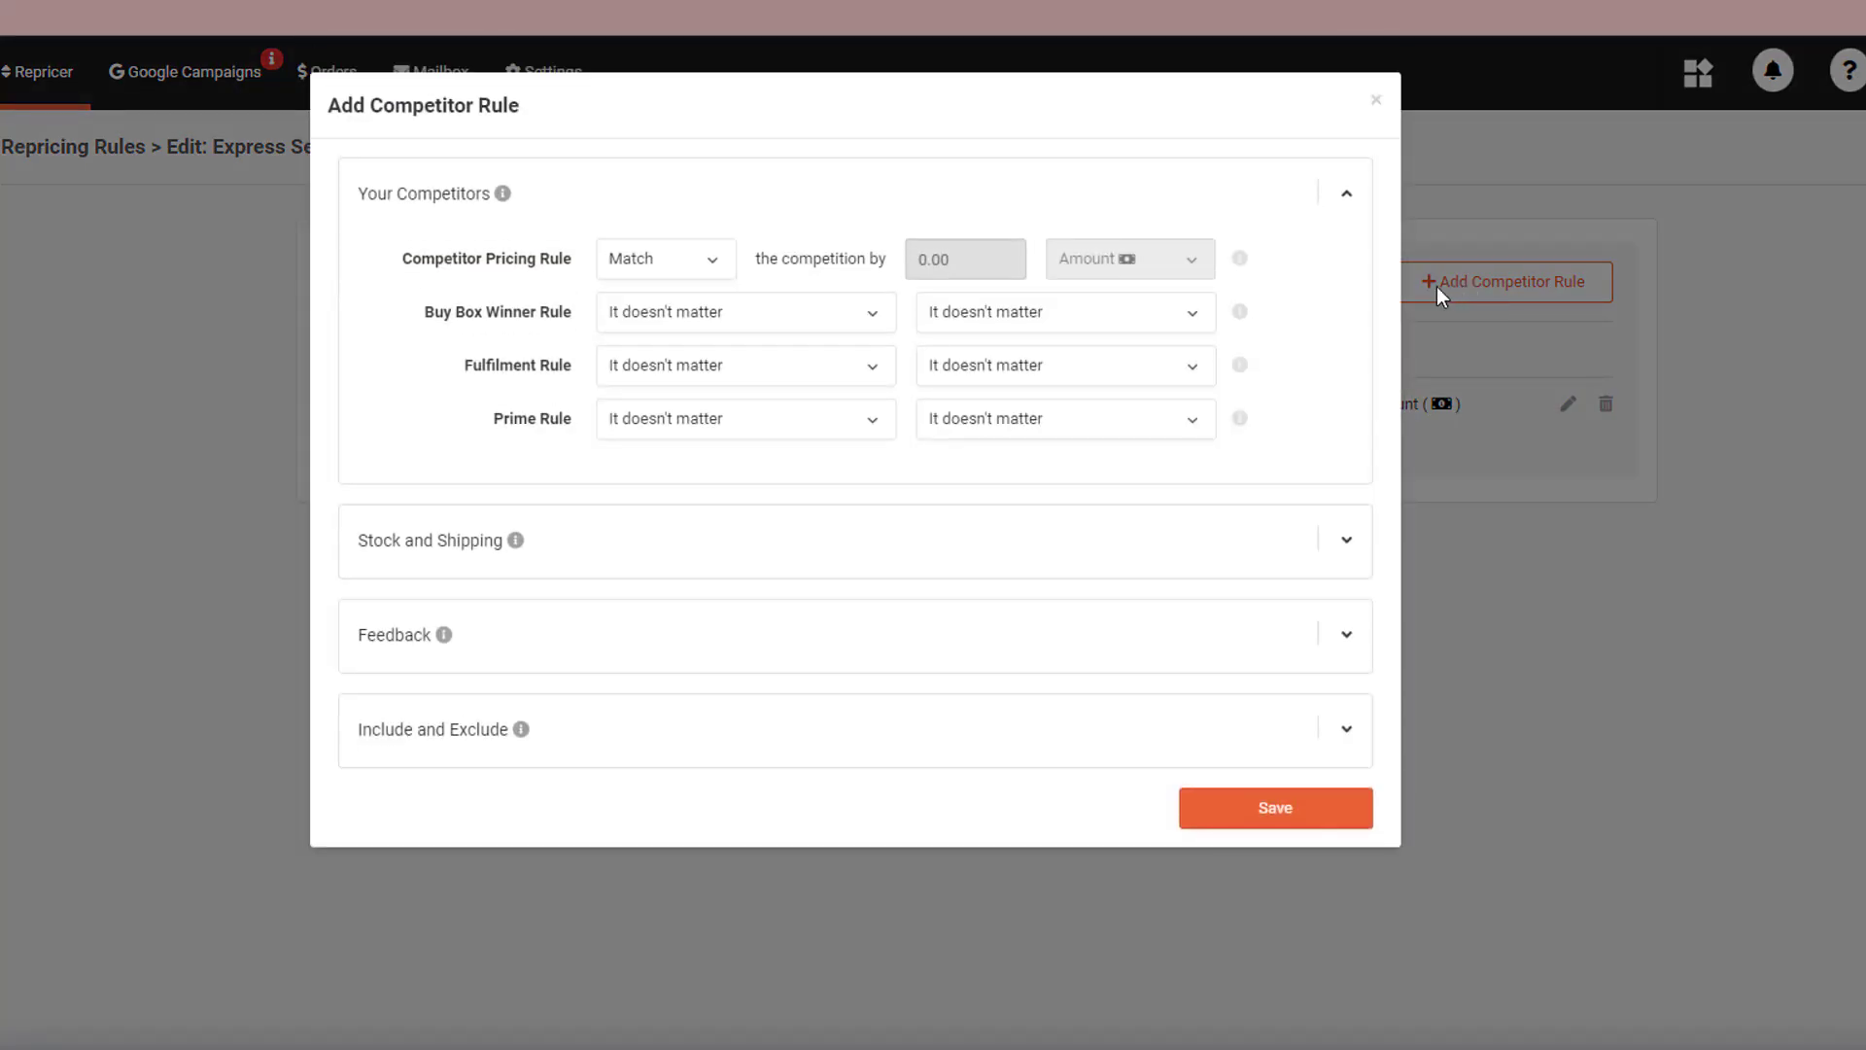
{"action": "left_click", "coordinate": [704, 259]}
{"action": "left_click", "coordinate": [675, 333]}
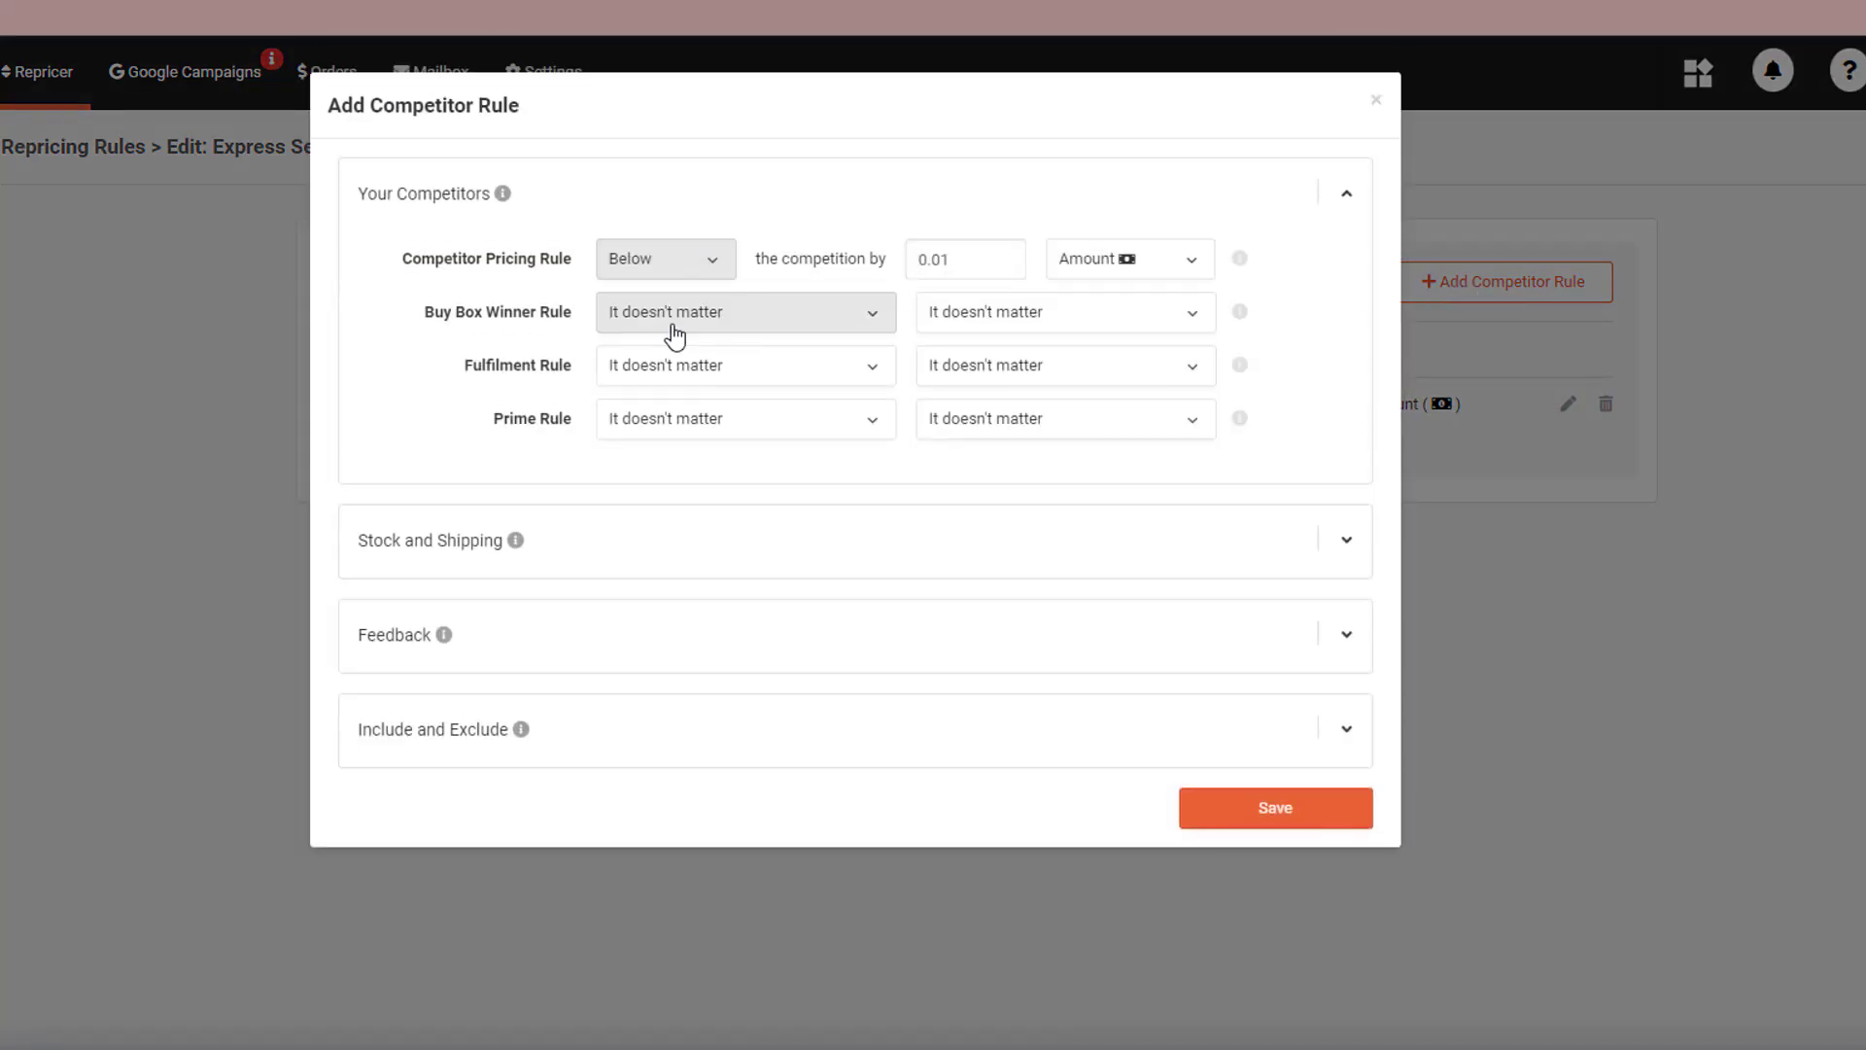
{"action": "left_click", "coordinate": [968, 257]}
{"action": "key", "text": "BackSpace"}
{"action": "key", "text": "BackSpace"}
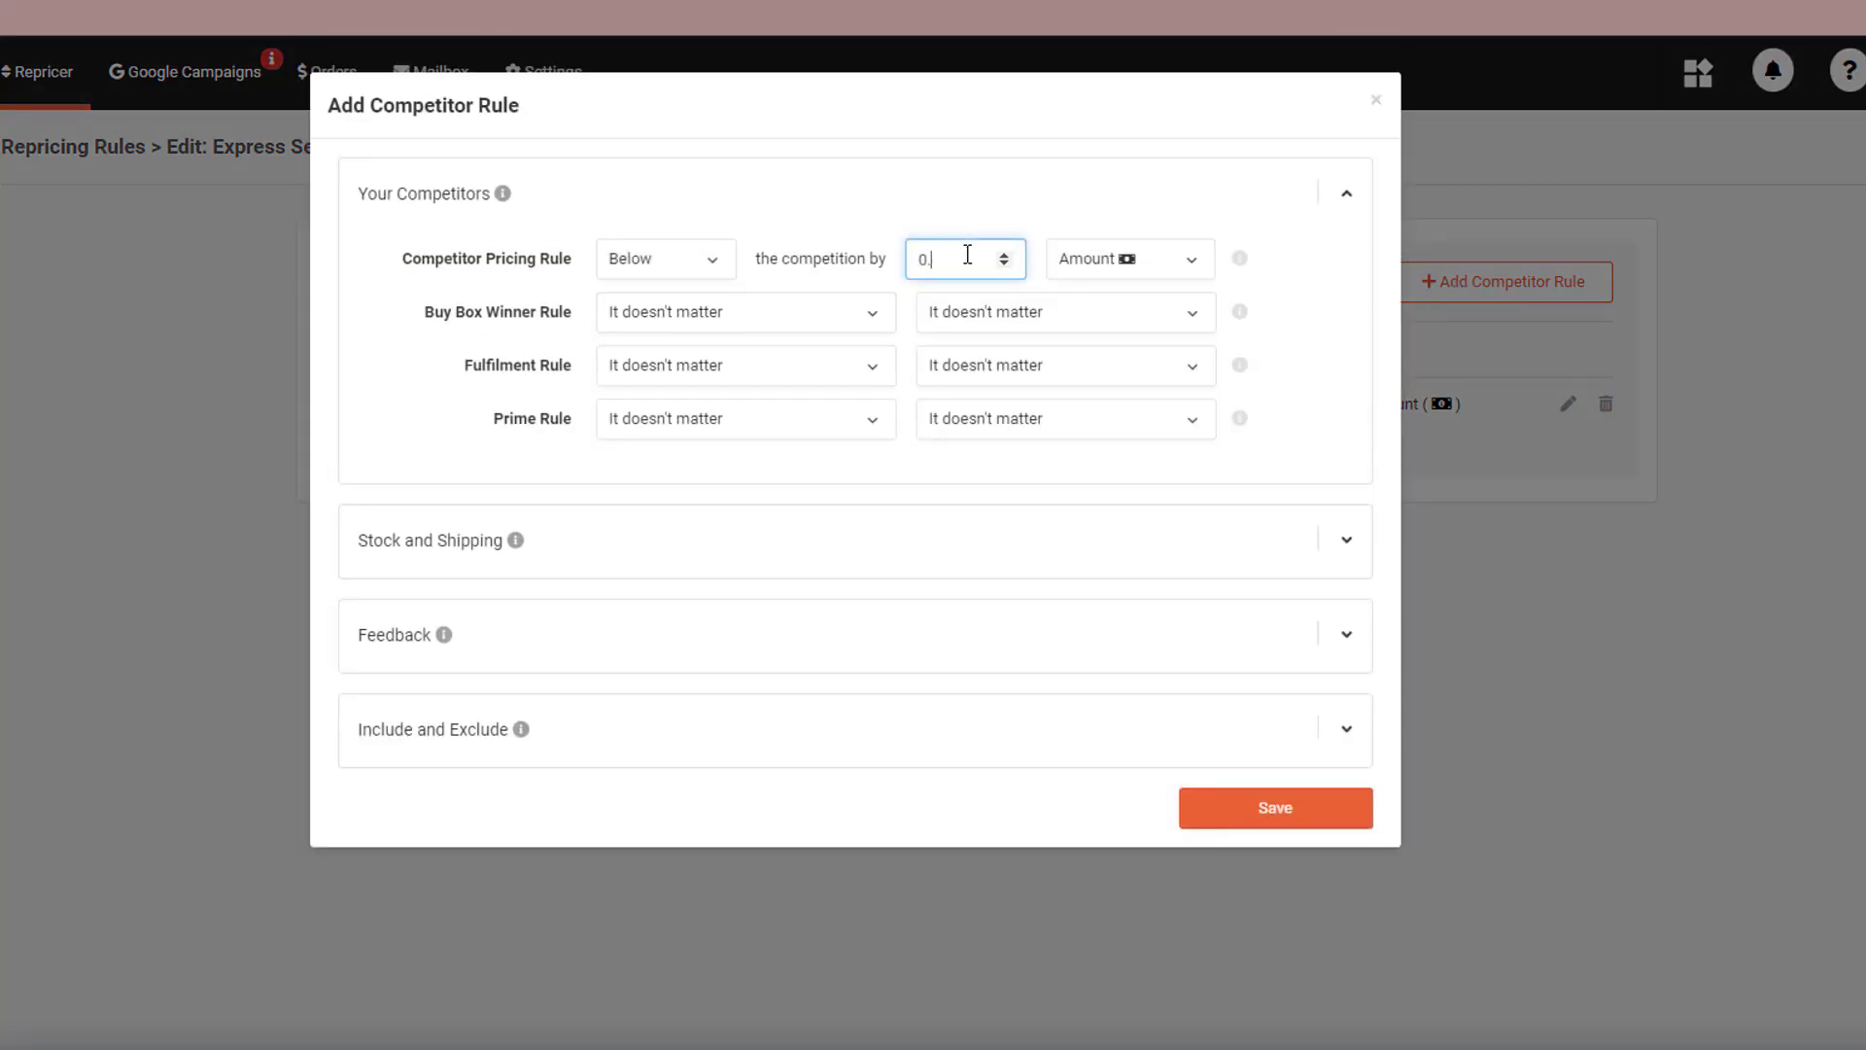
{"action": "type", "text": "10"}
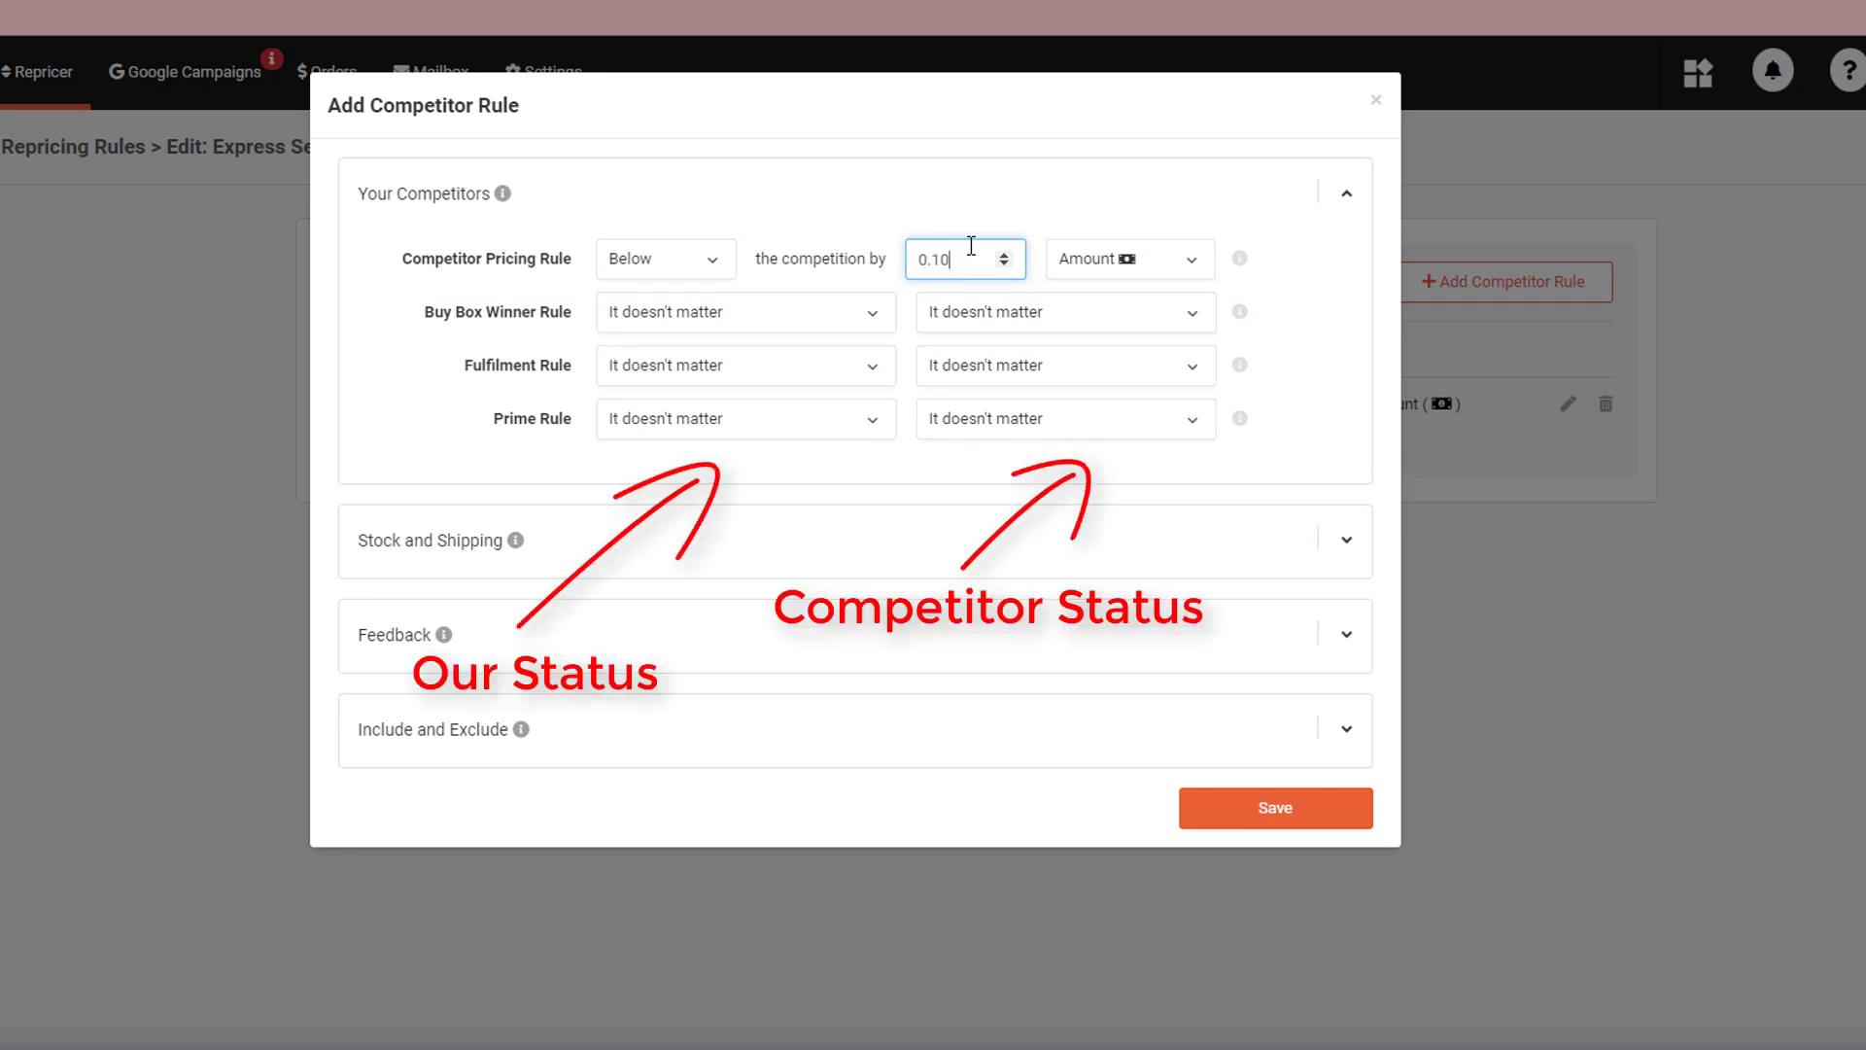
Step: Set the rule's fulfilment condition to competitors using FBA and save the rule
{"action": "left_click", "coordinate": [1036, 369]}
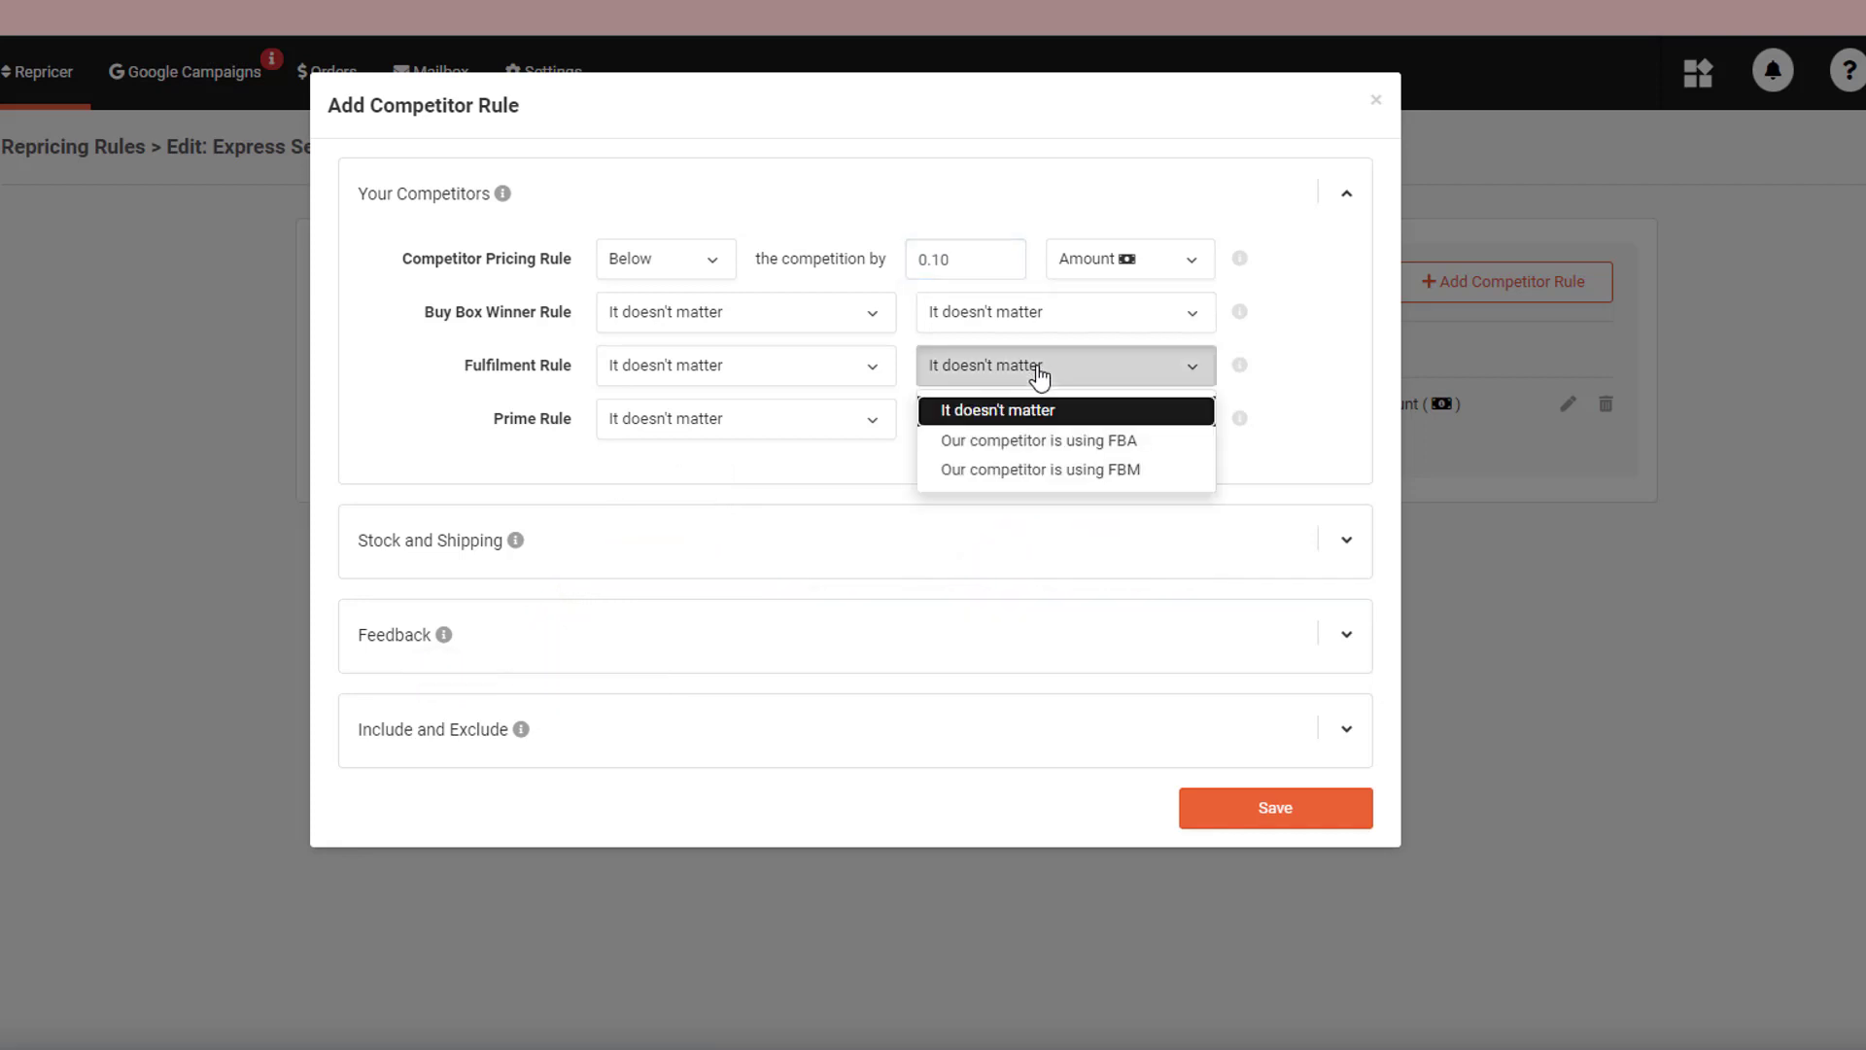
{"action": "left_click", "coordinate": [1052, 440]}
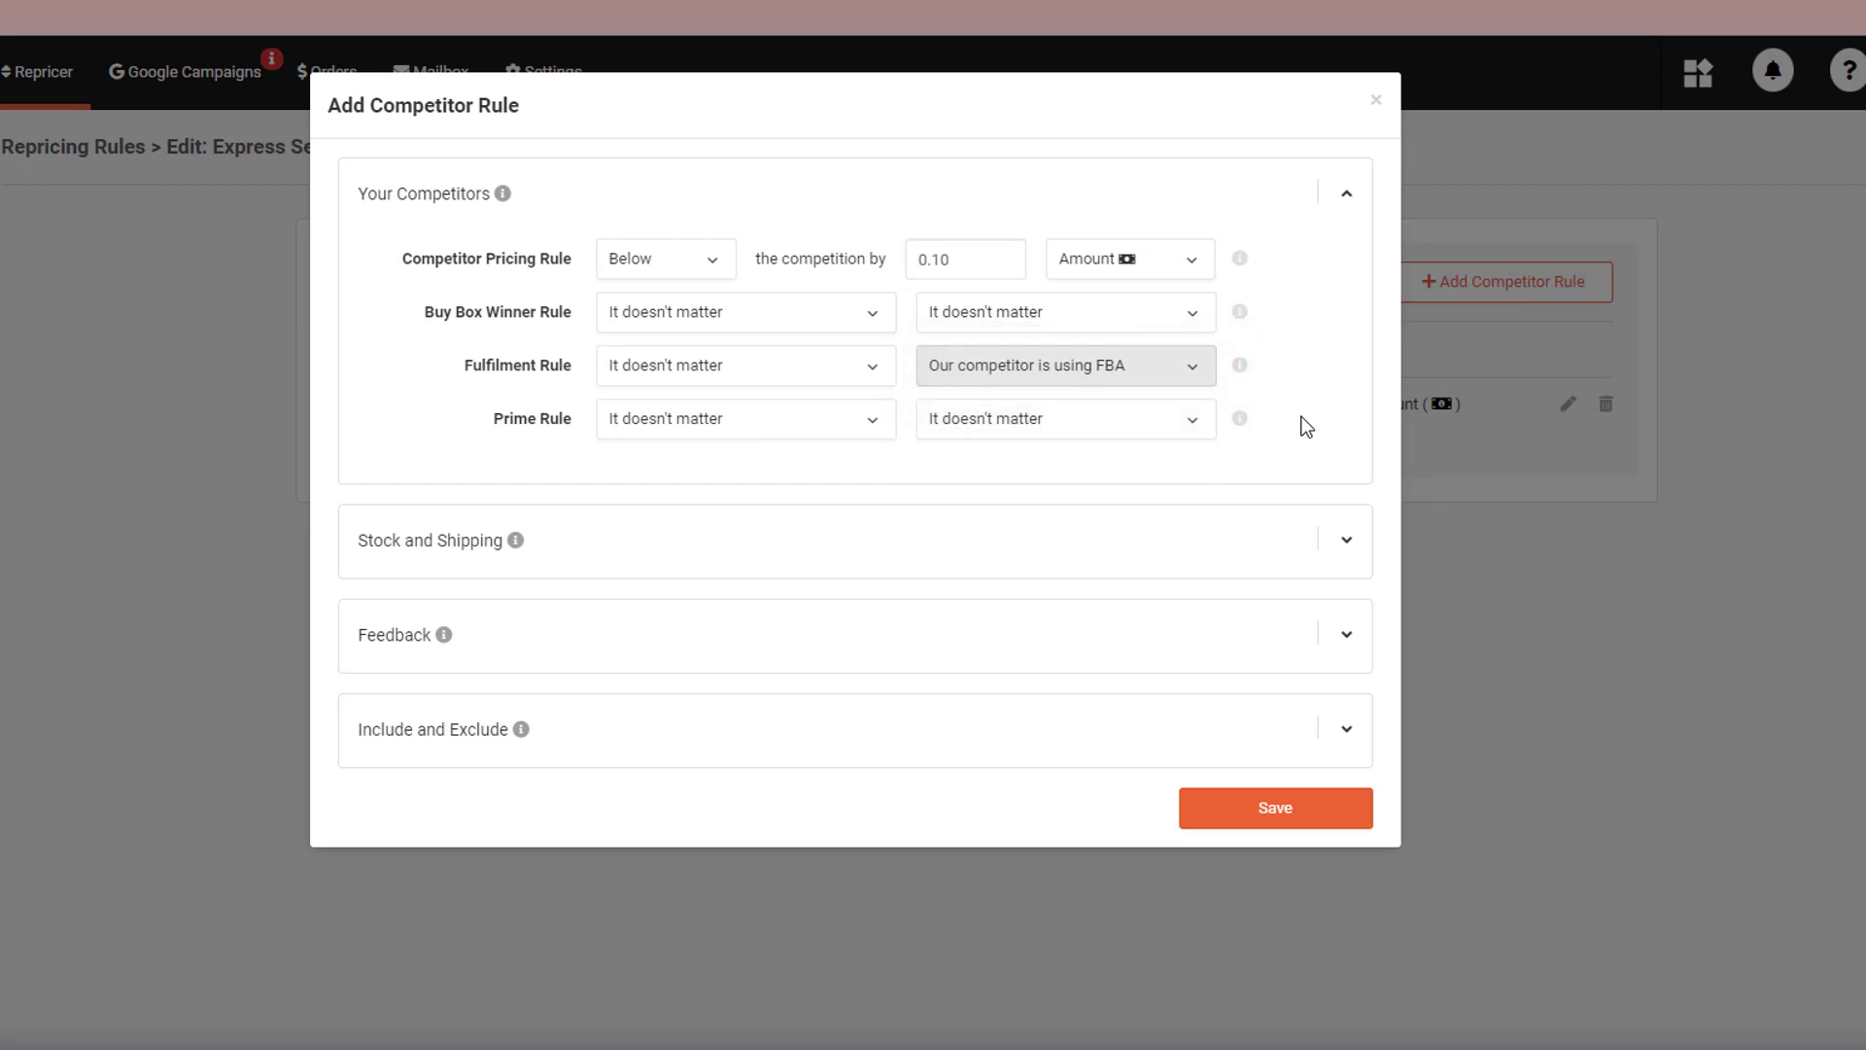
{"action": "left_click", "coordinate": [1291, 820]}
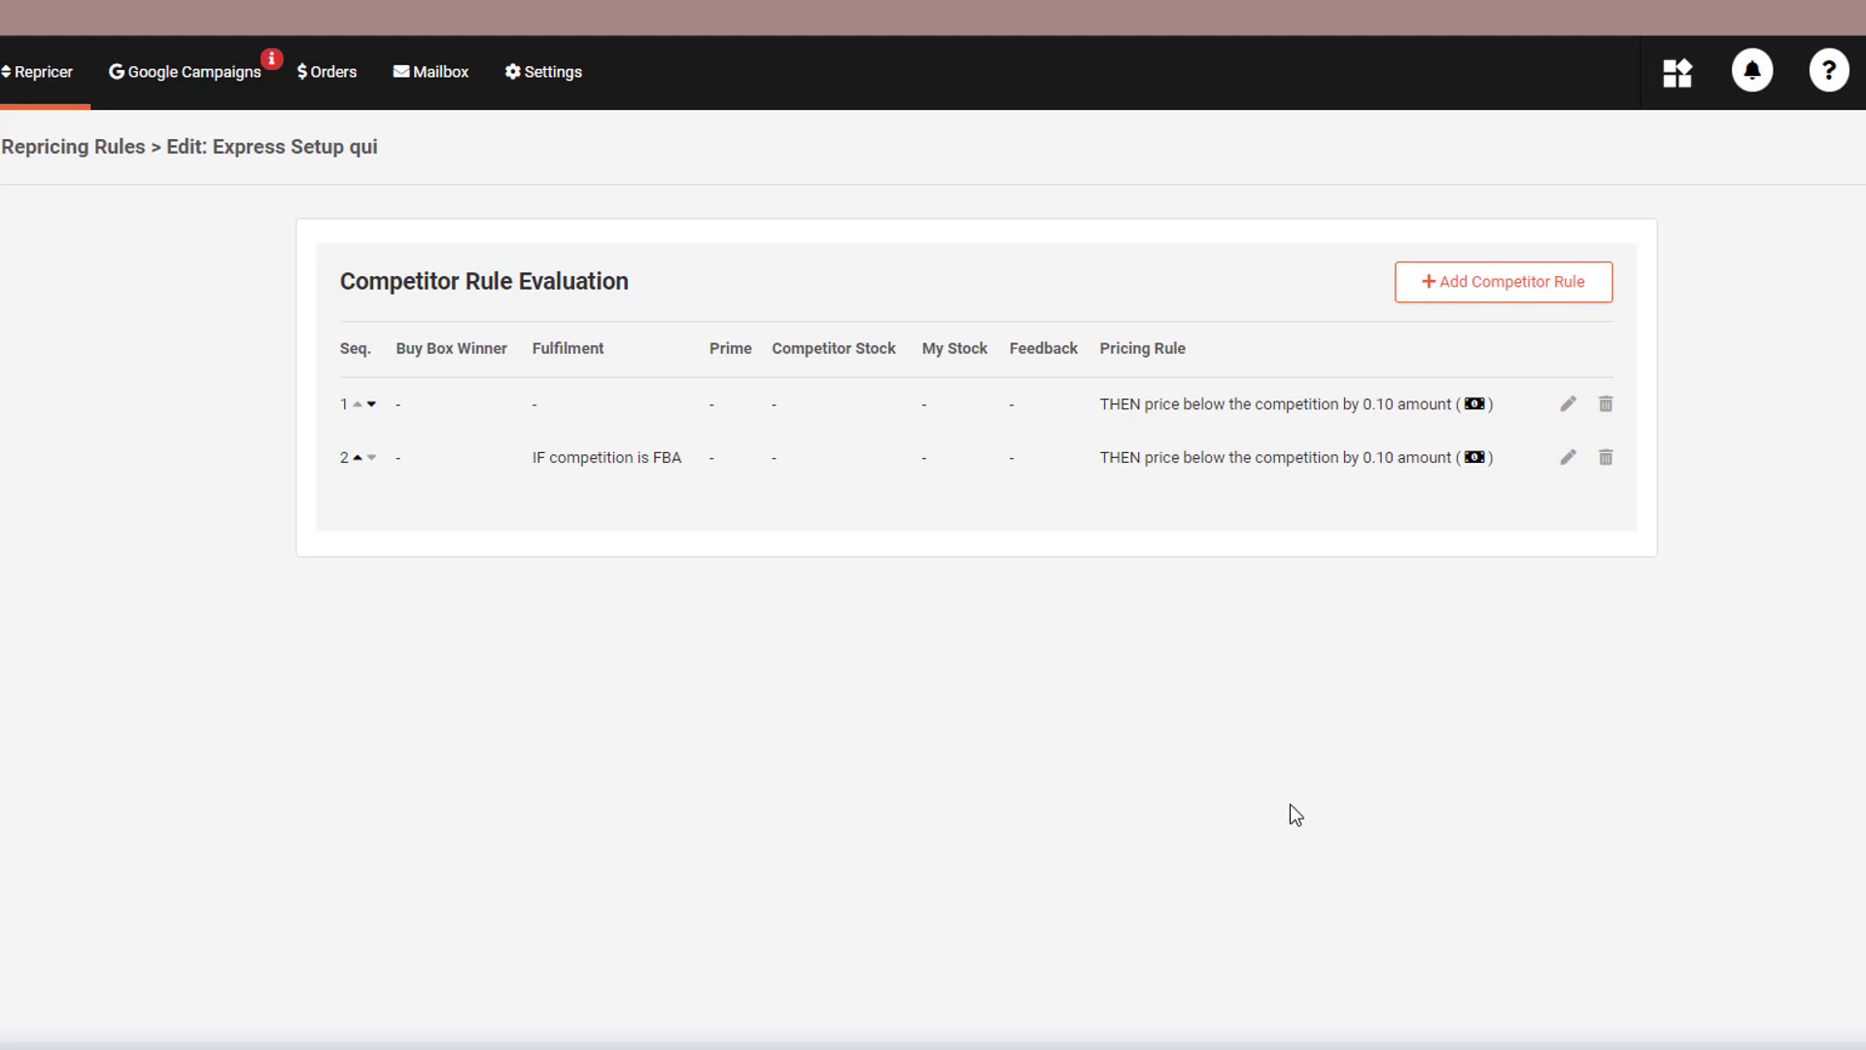
Step: Start a third competitor rule that prices below the competition by an amount of 0.05
{"action": "left_click", "coordinate": [1496, 280]}
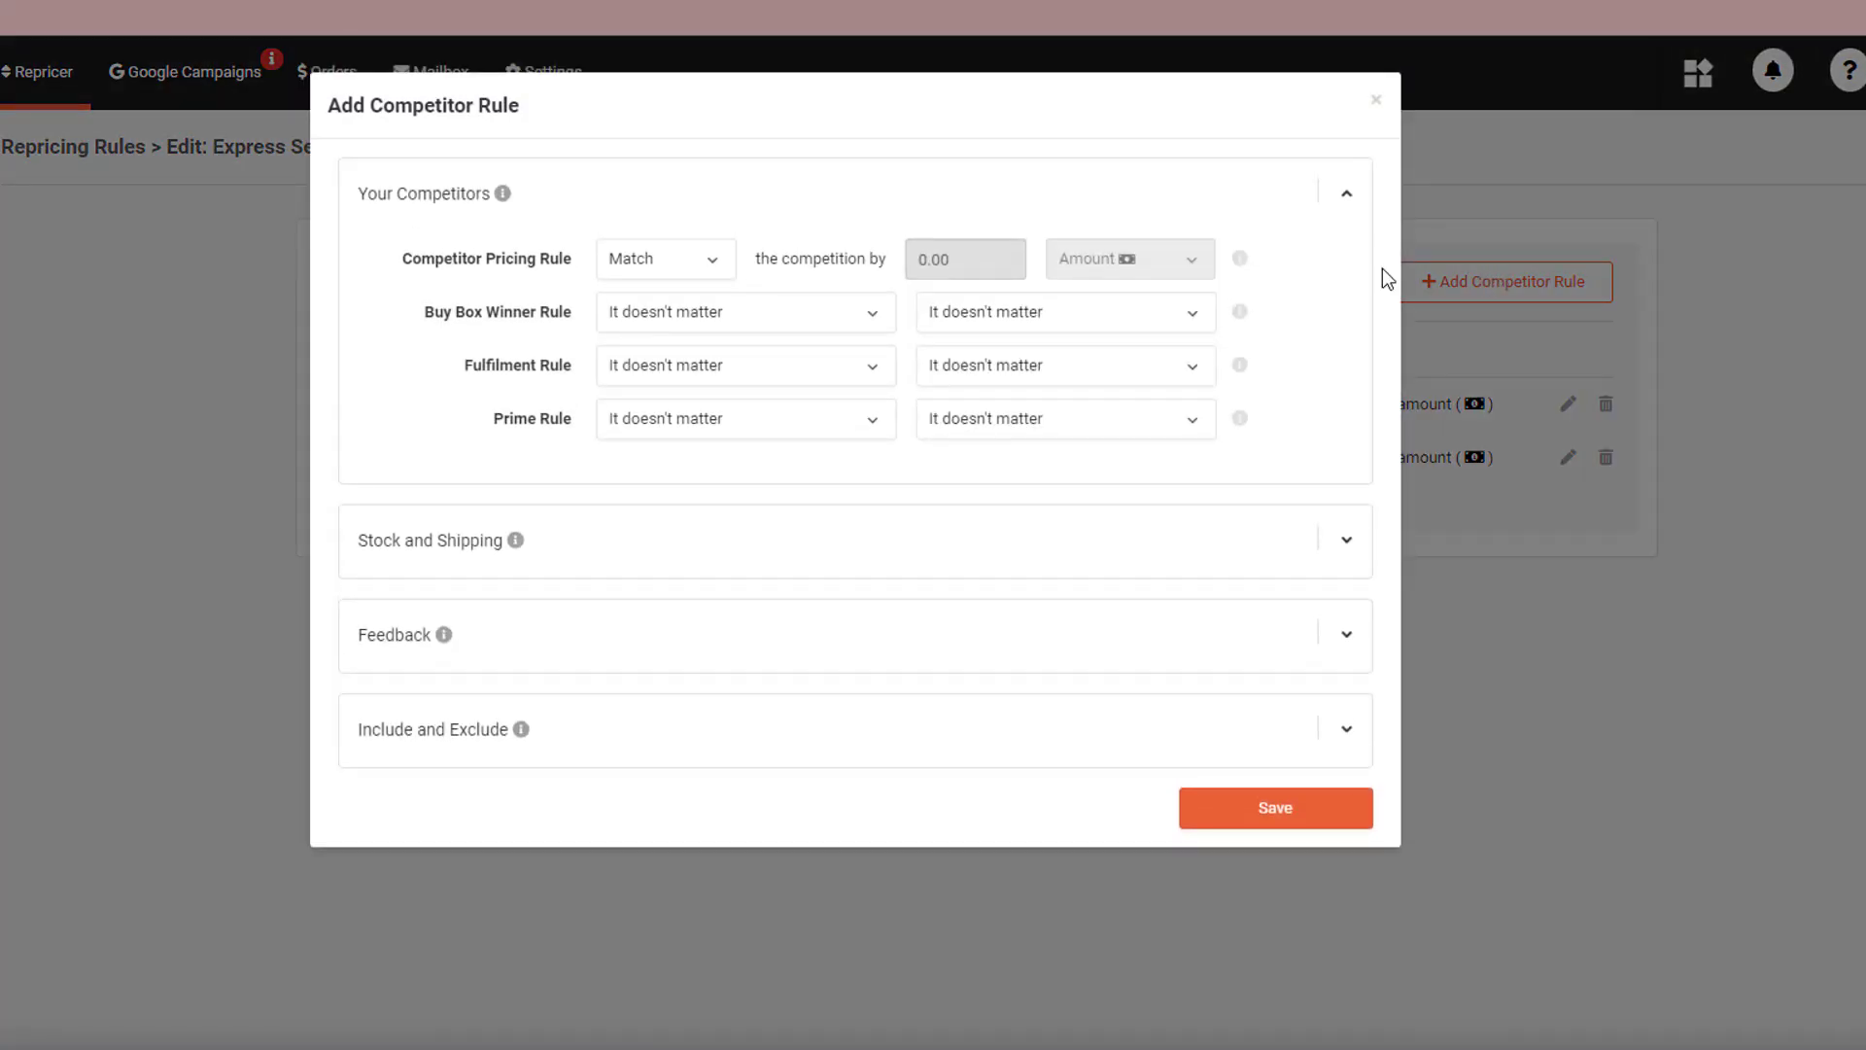
{"action": "left_click", "coordinate": [679, 262]}
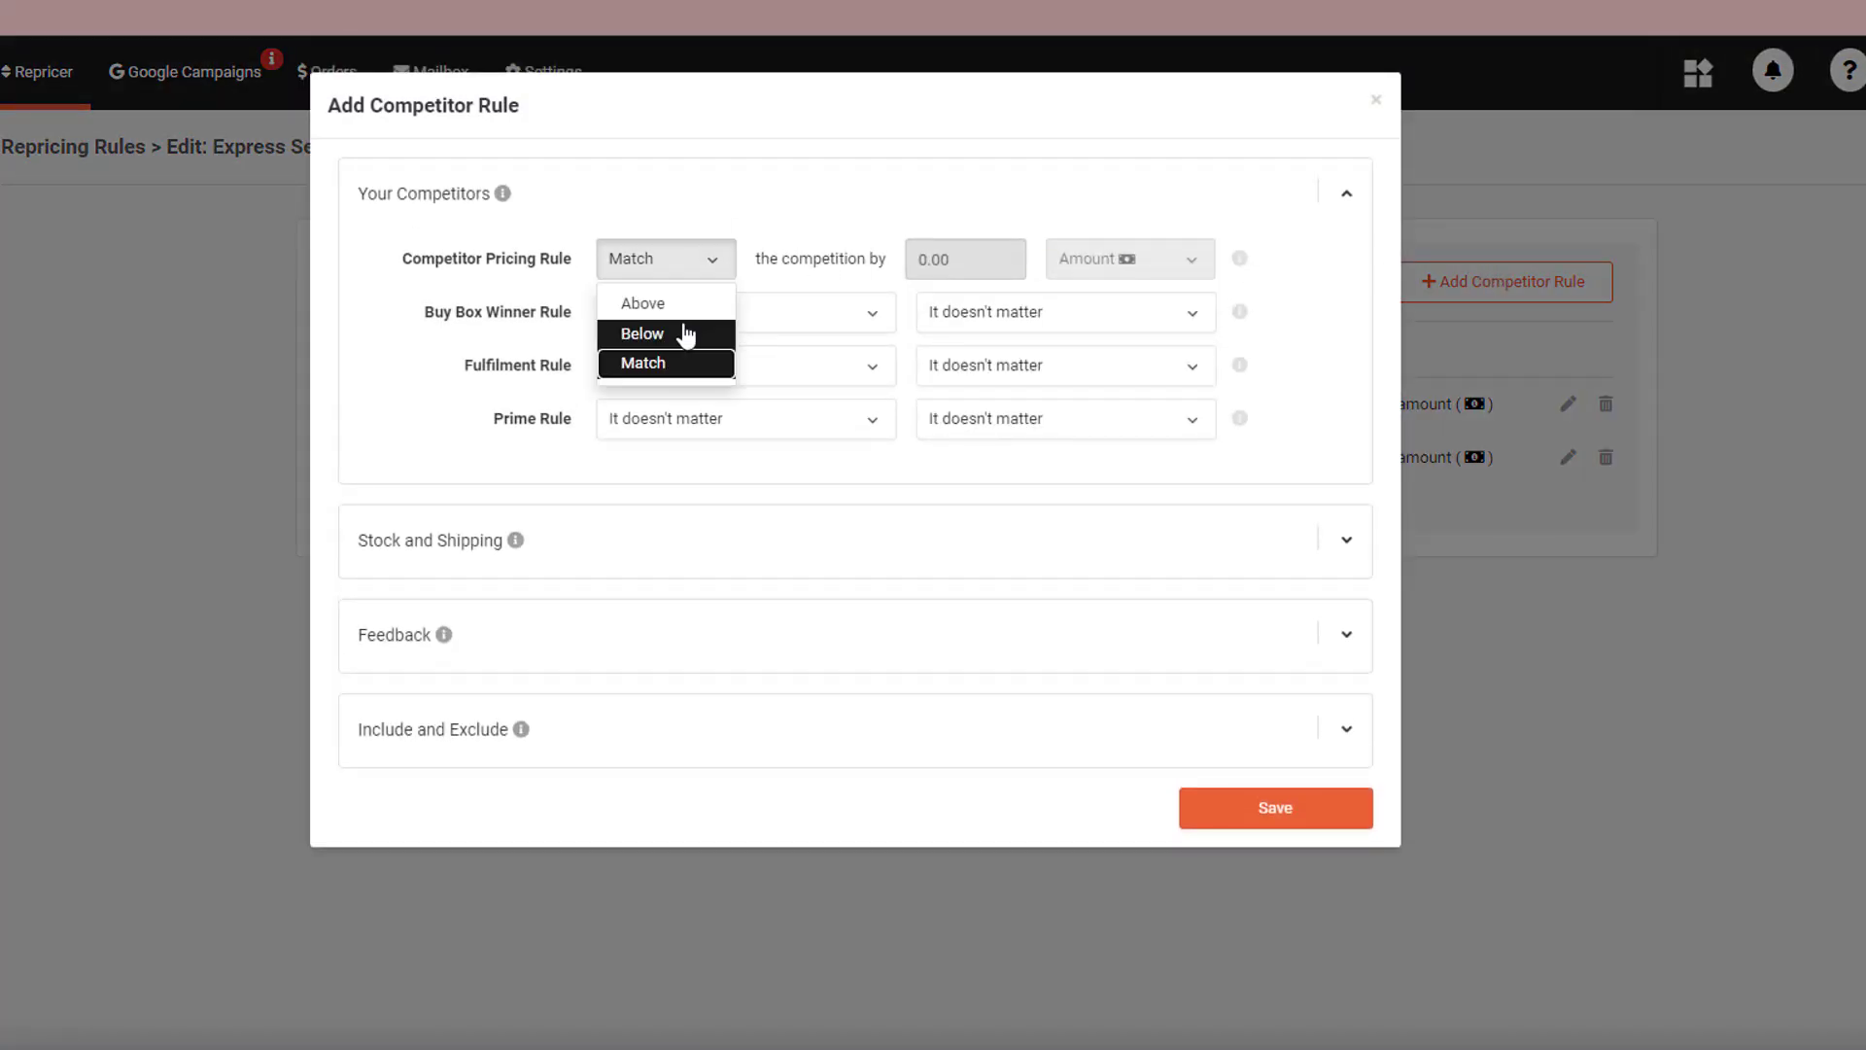
{"action": "left_click", "coordinate": [685, 333]}
{"action": "left_click", "coordinate": [968, 255]}
{"action": "type", "text": "0.01"}
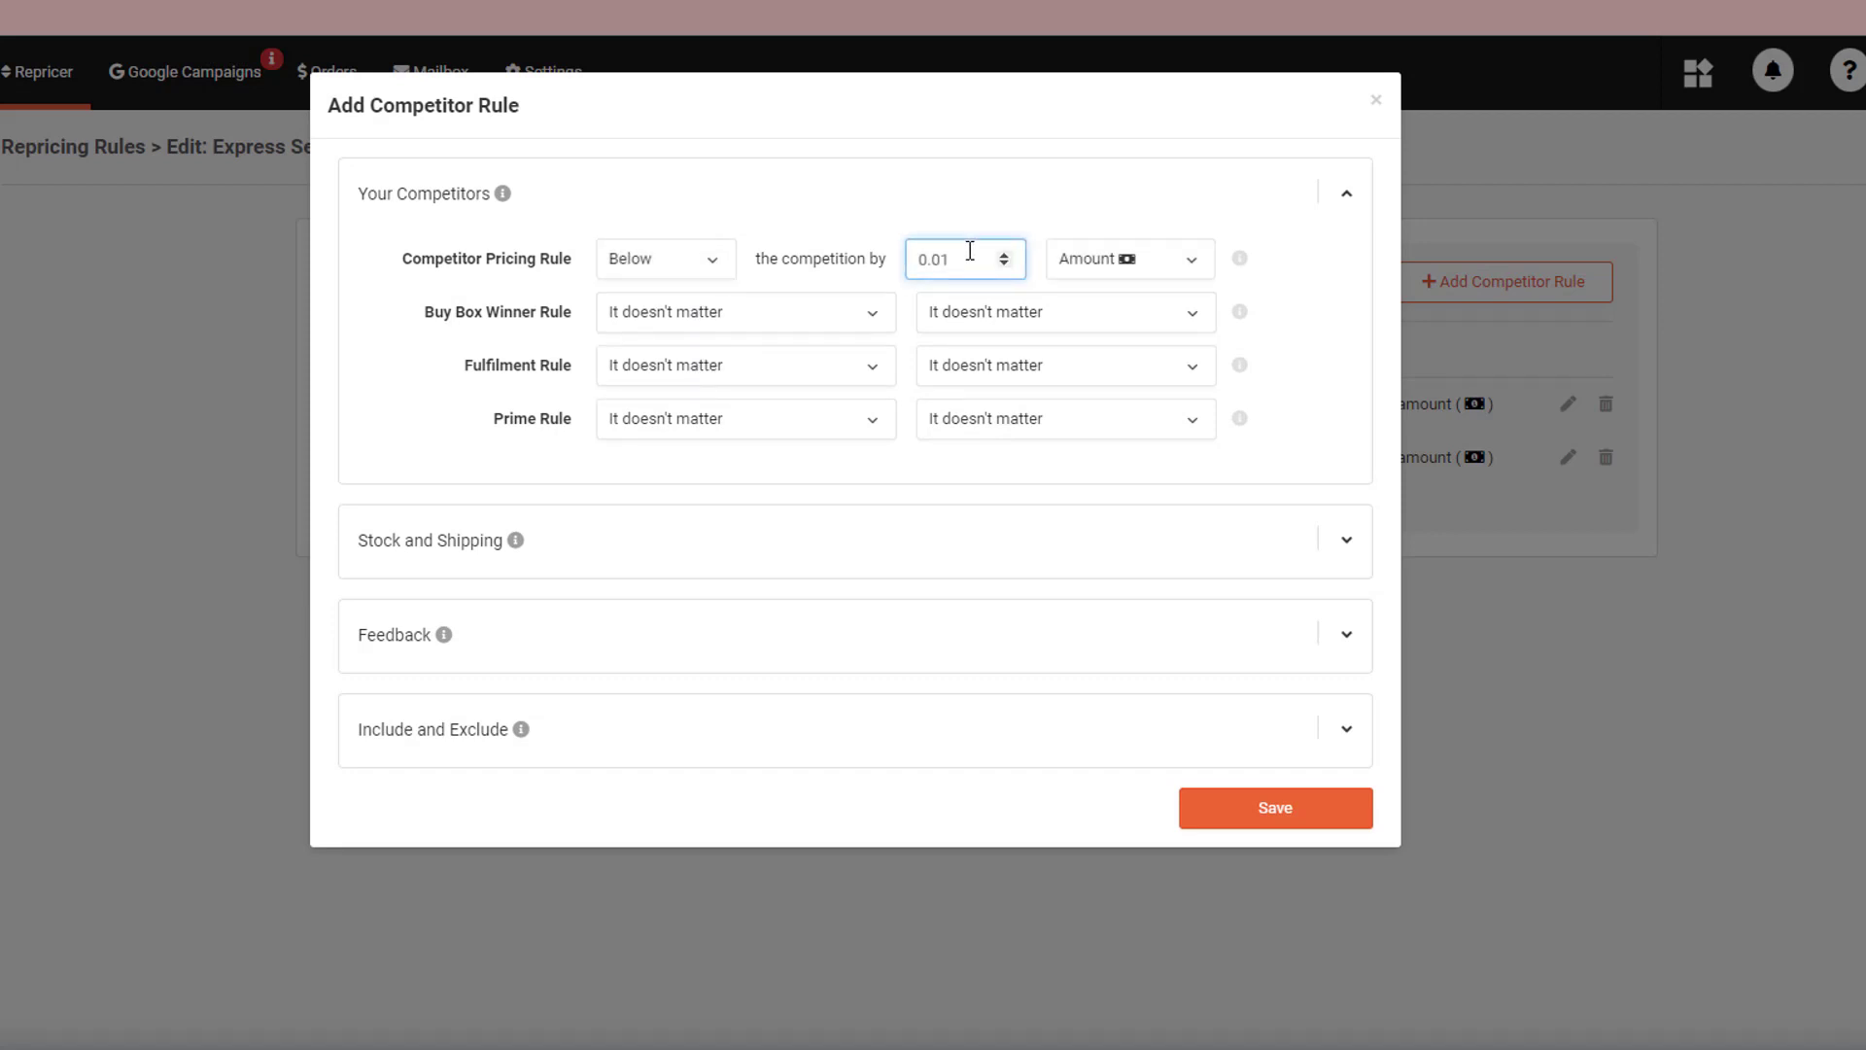
{"action": "type", "text": "5"}
Step: Apply the third rule to competitors that use FBM and are Prime, and save it
{"action": "left_click", "coordinate": [1041, 369]}
{"action": "left_click", "coordinate": [1069, 469]}
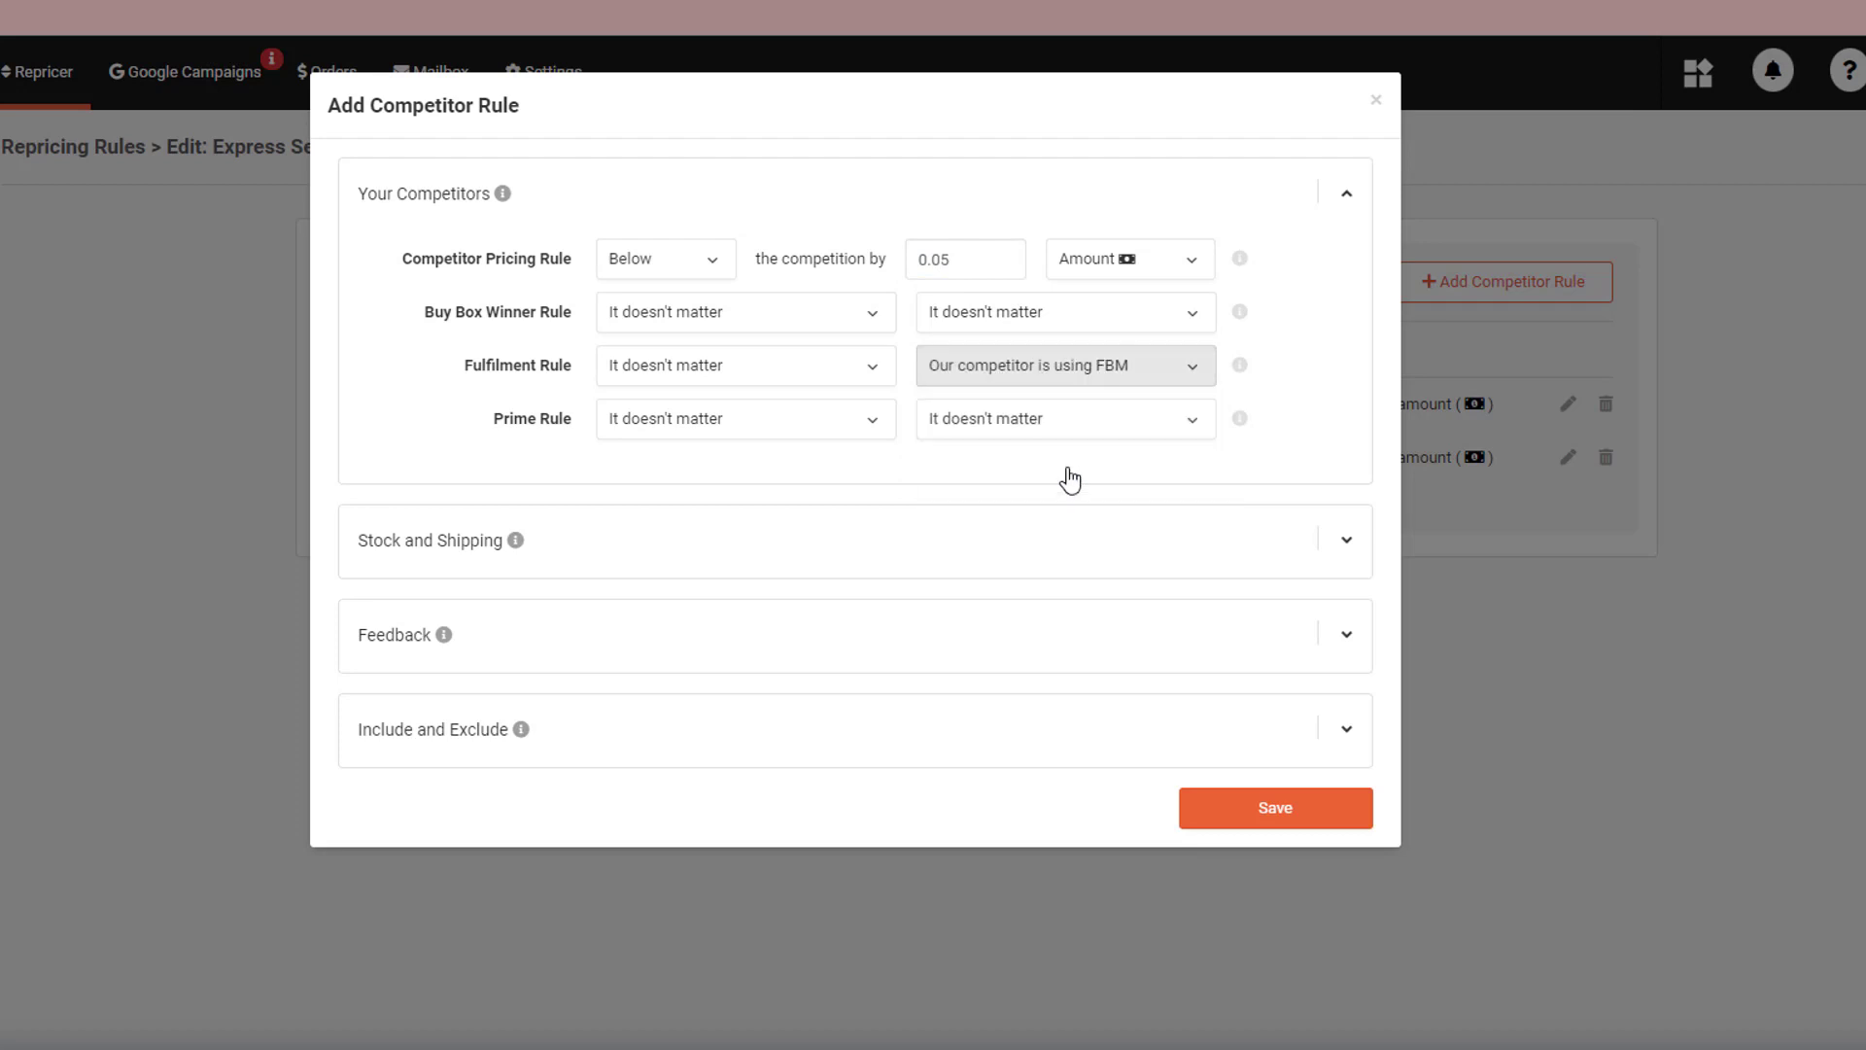
{"action": "left_click", "coordinate": [1041, 425]}
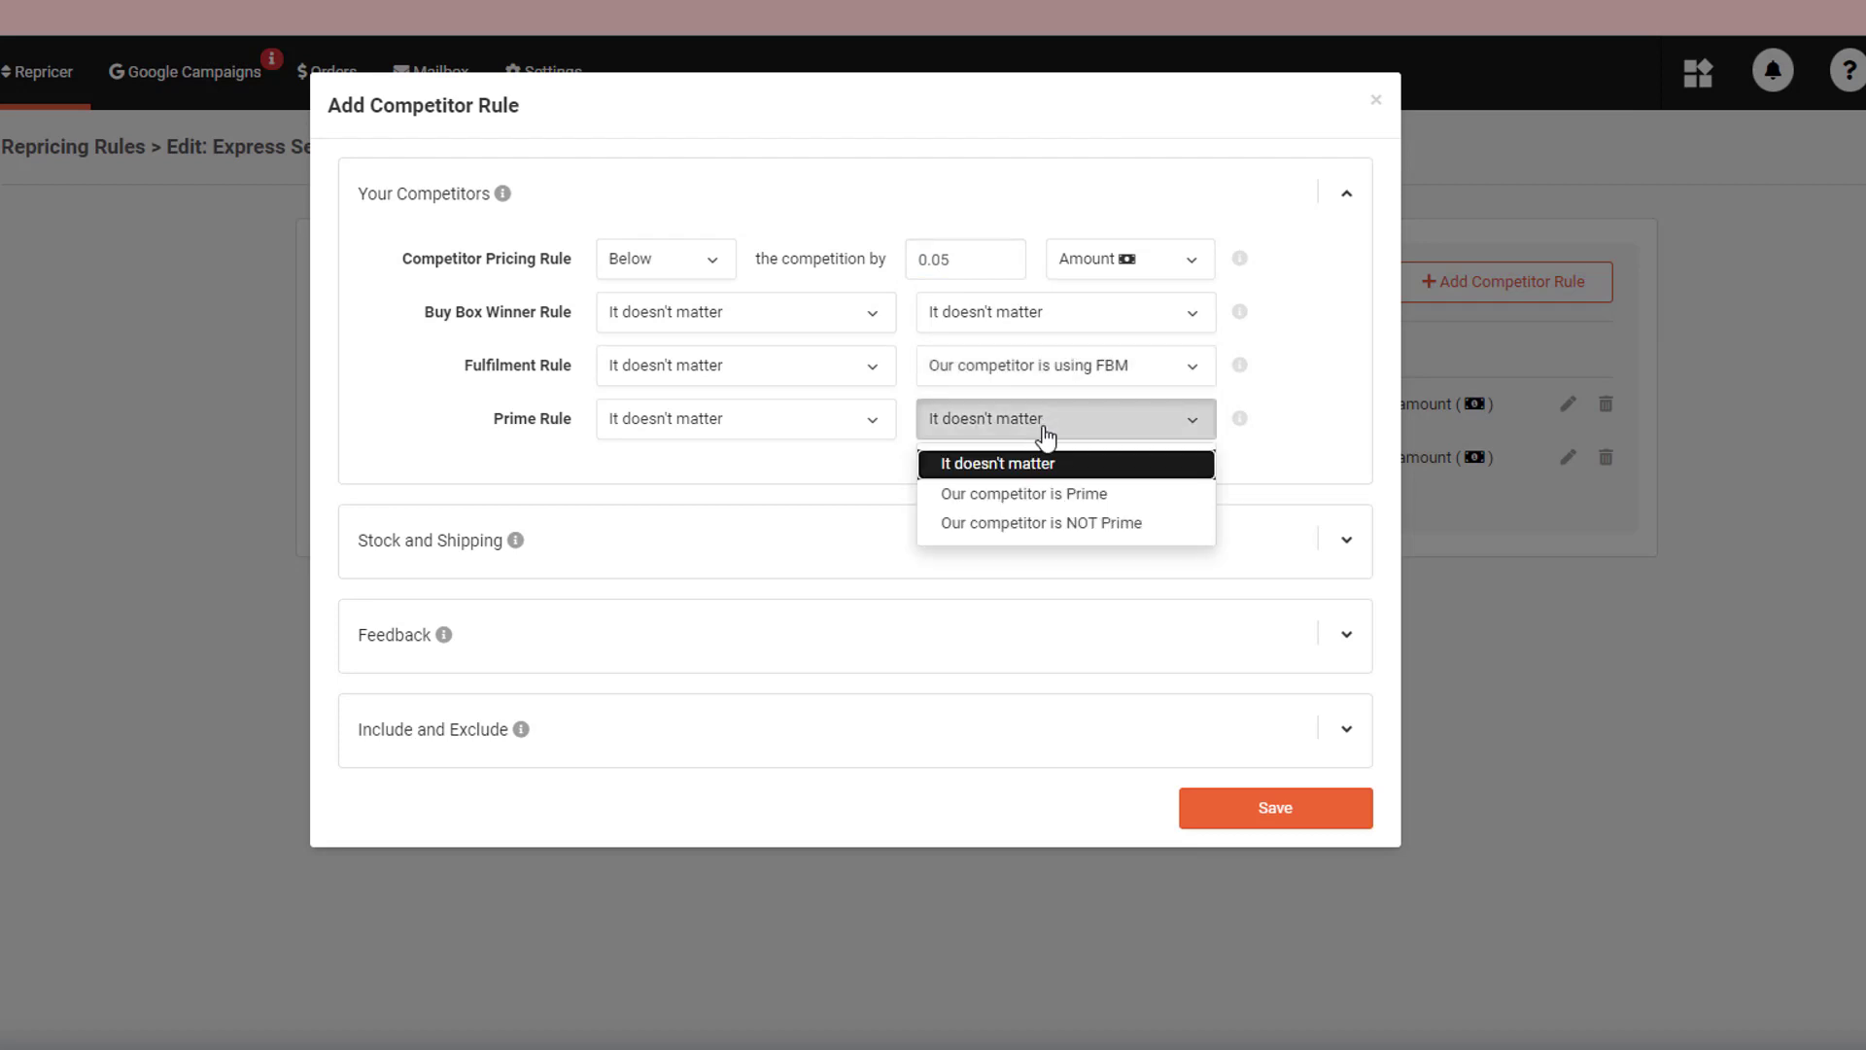
{"action": "left_click", "coordinate": [1051, 493]}
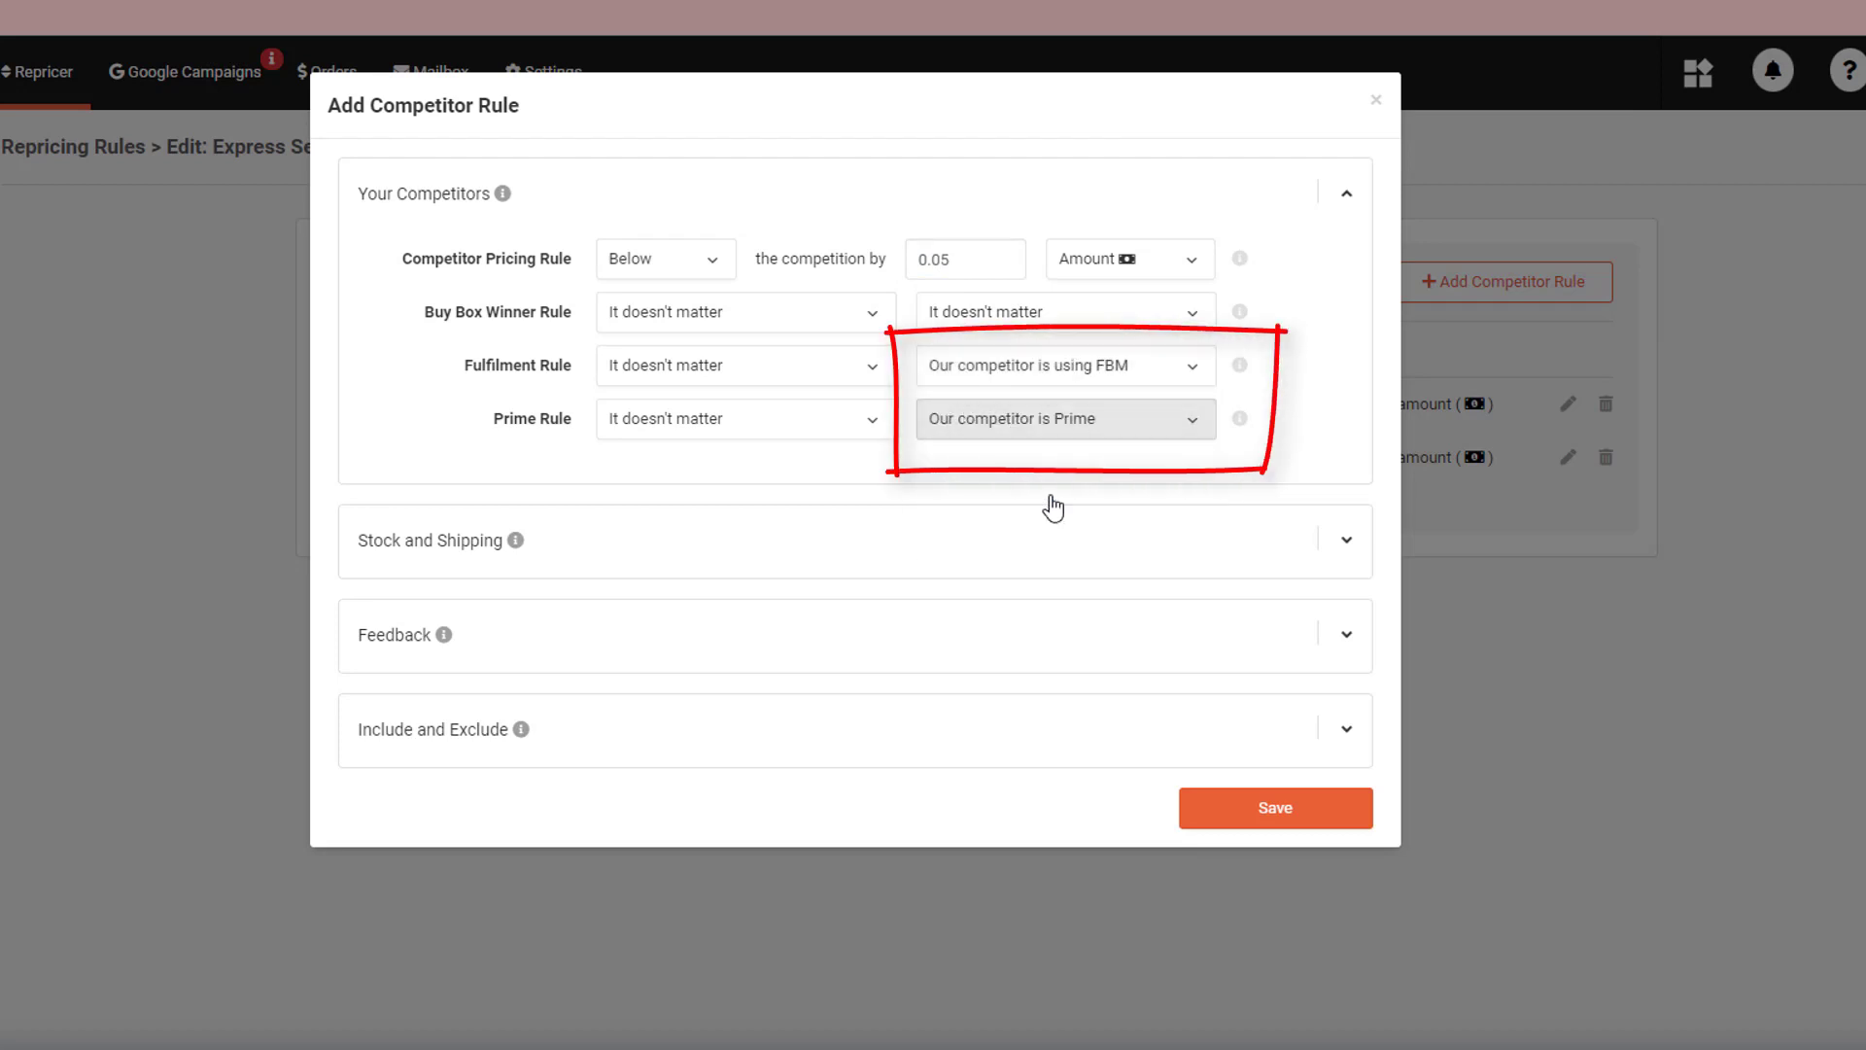
{"action": "left_click", "coordinate": [1264, 810]}
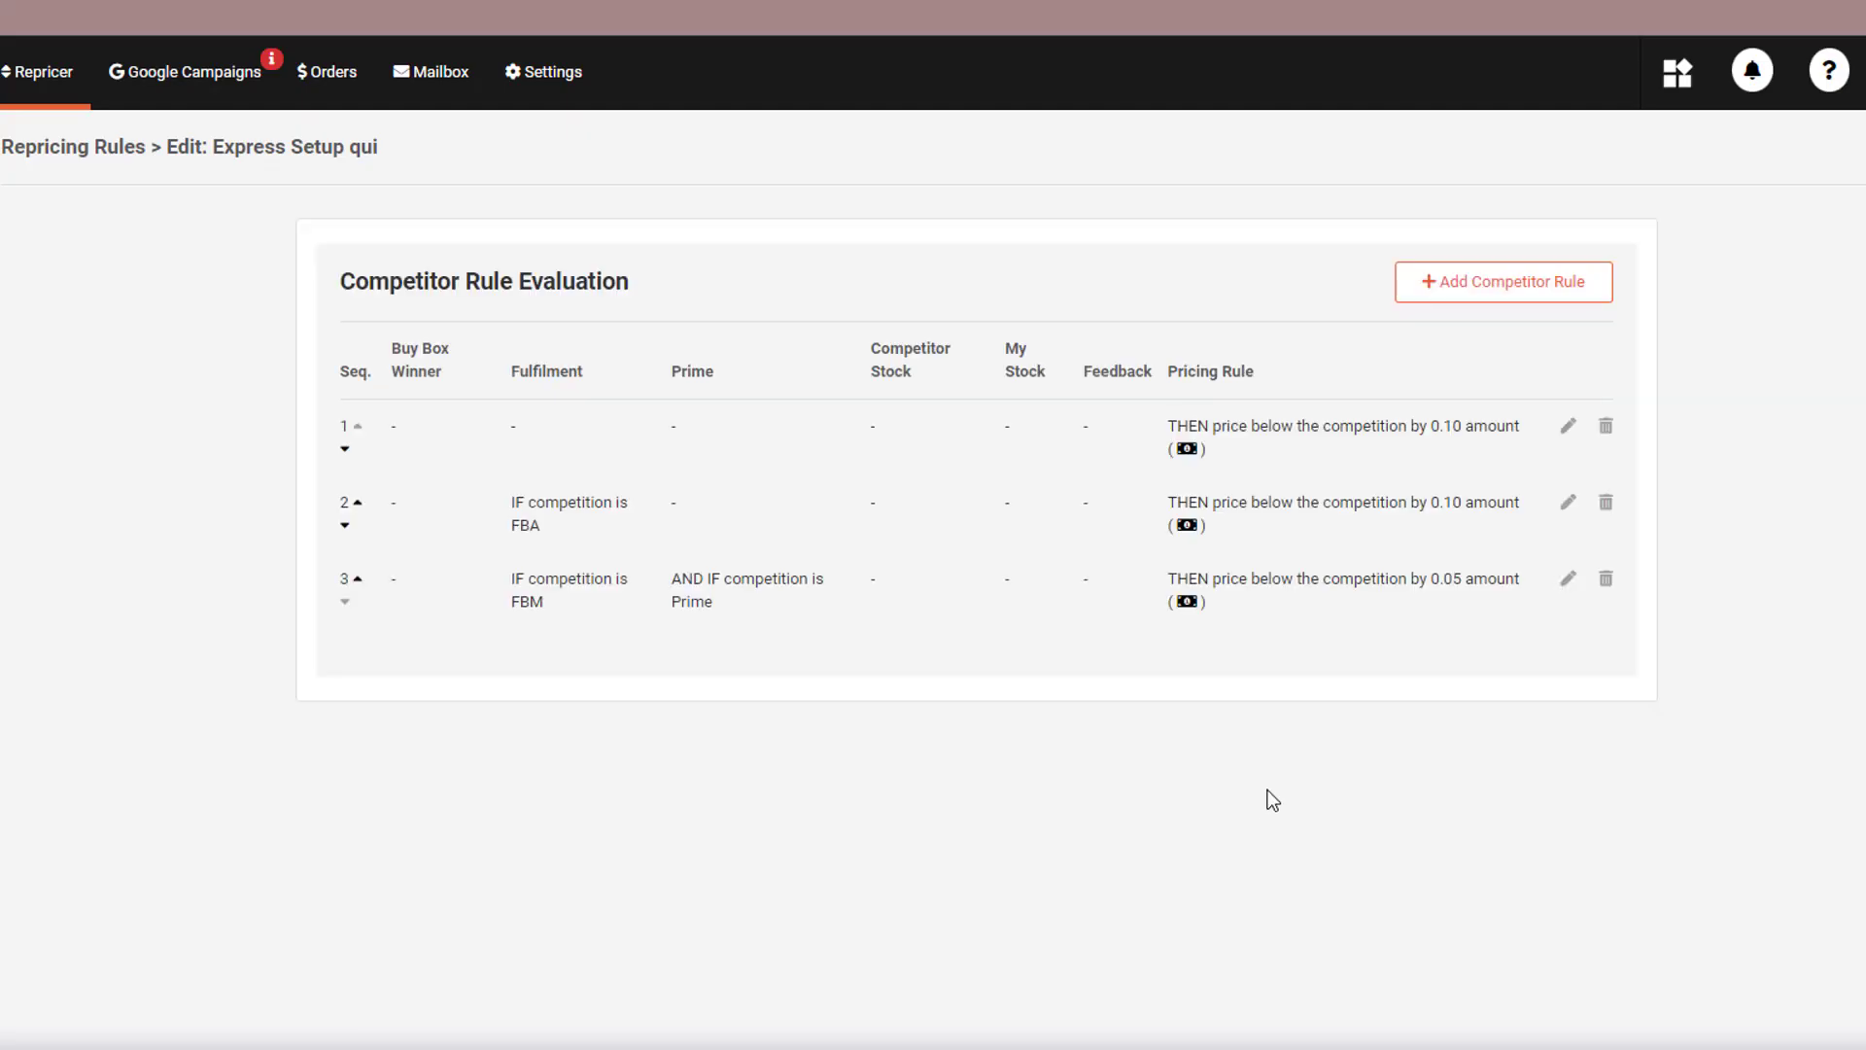
Step: Add and save a fourth competitor rule pricing 0.01 amount below competitors that use FBM
{"action": "left_click", "coordinate": [1503, 285]}
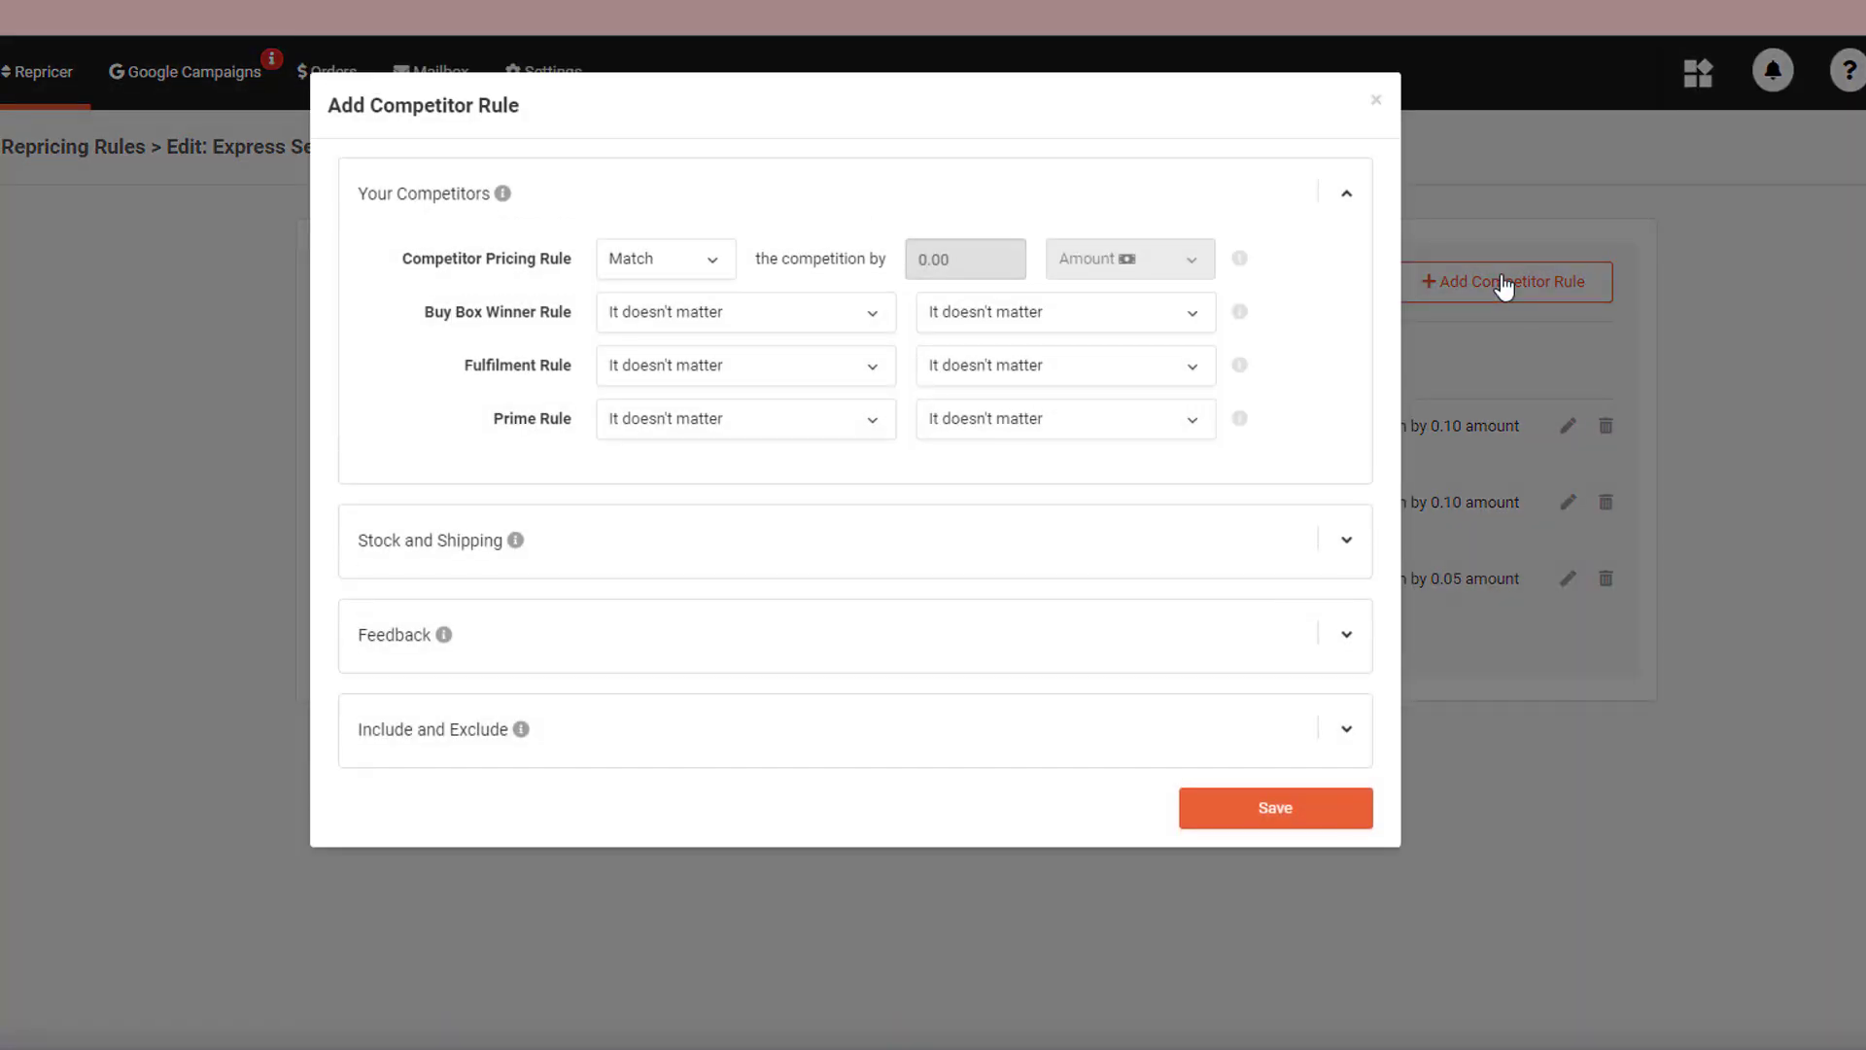
{"action": "left_click", "coordinate": [678, 264]}
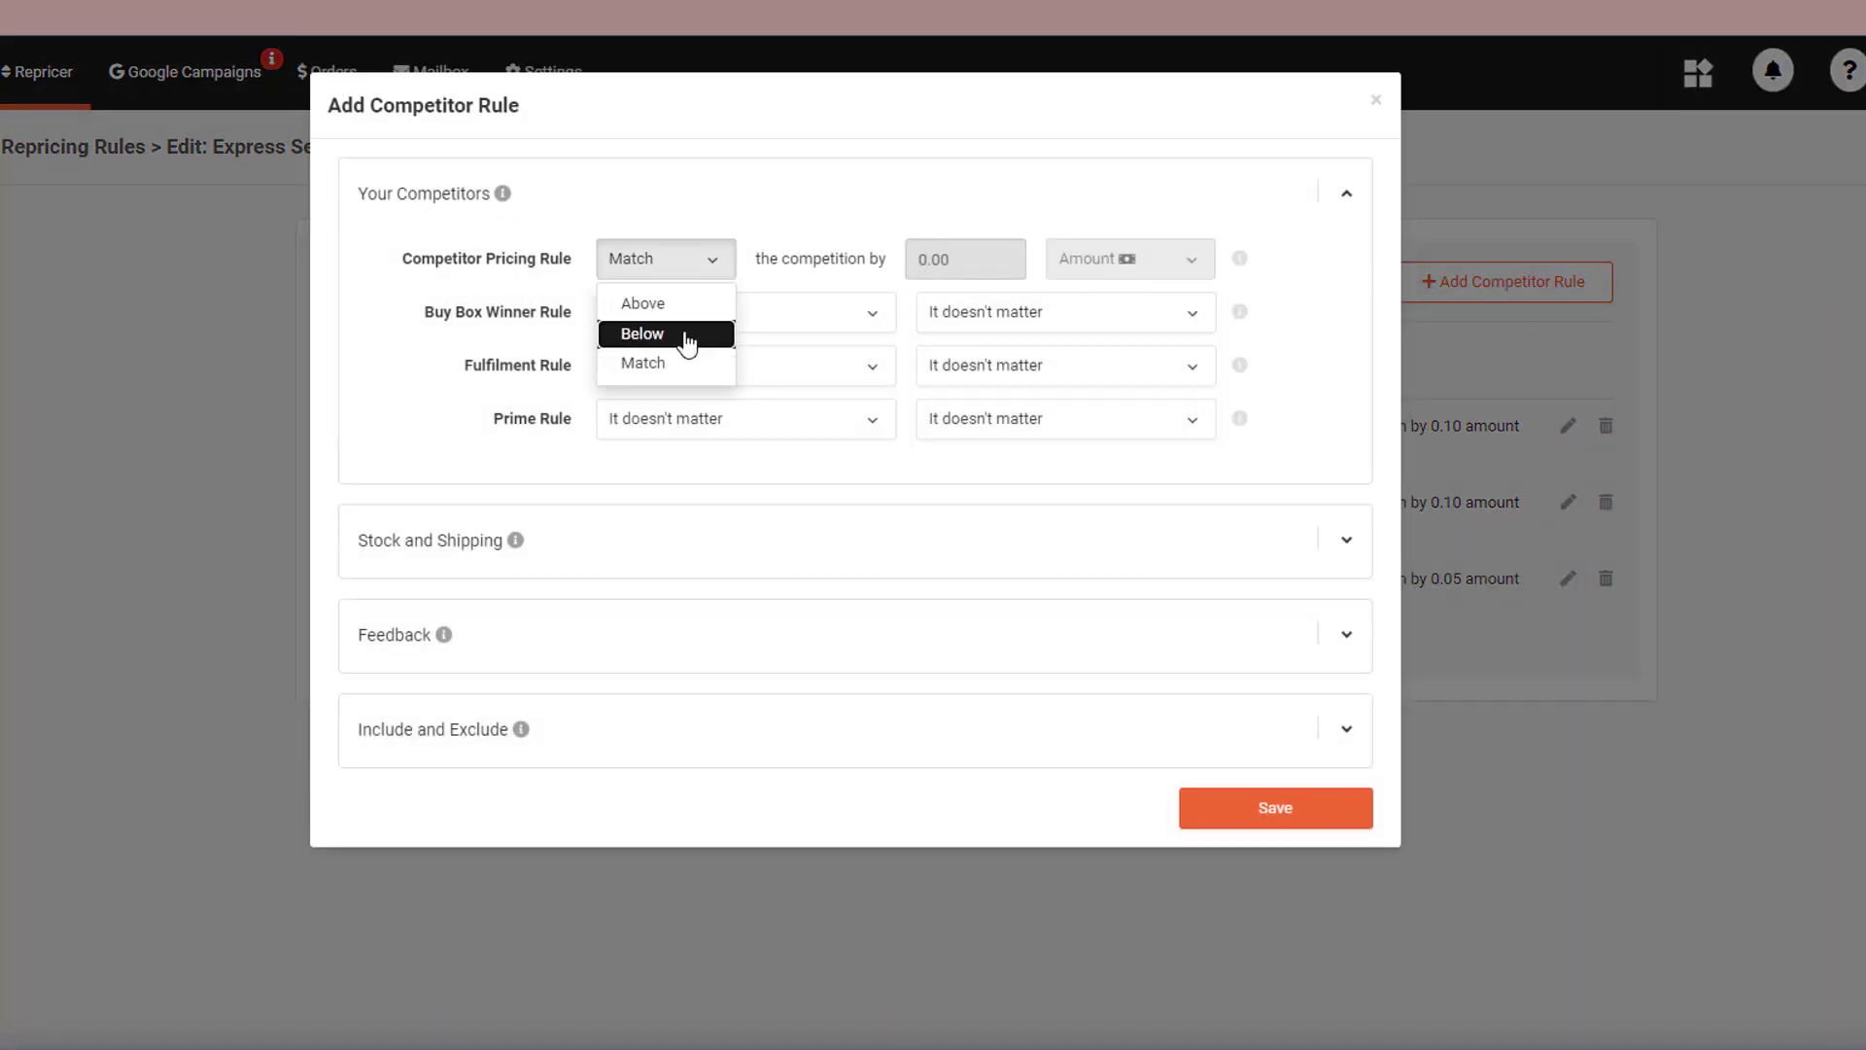
{"action": "left_click", "coordinate": [686, 338]}
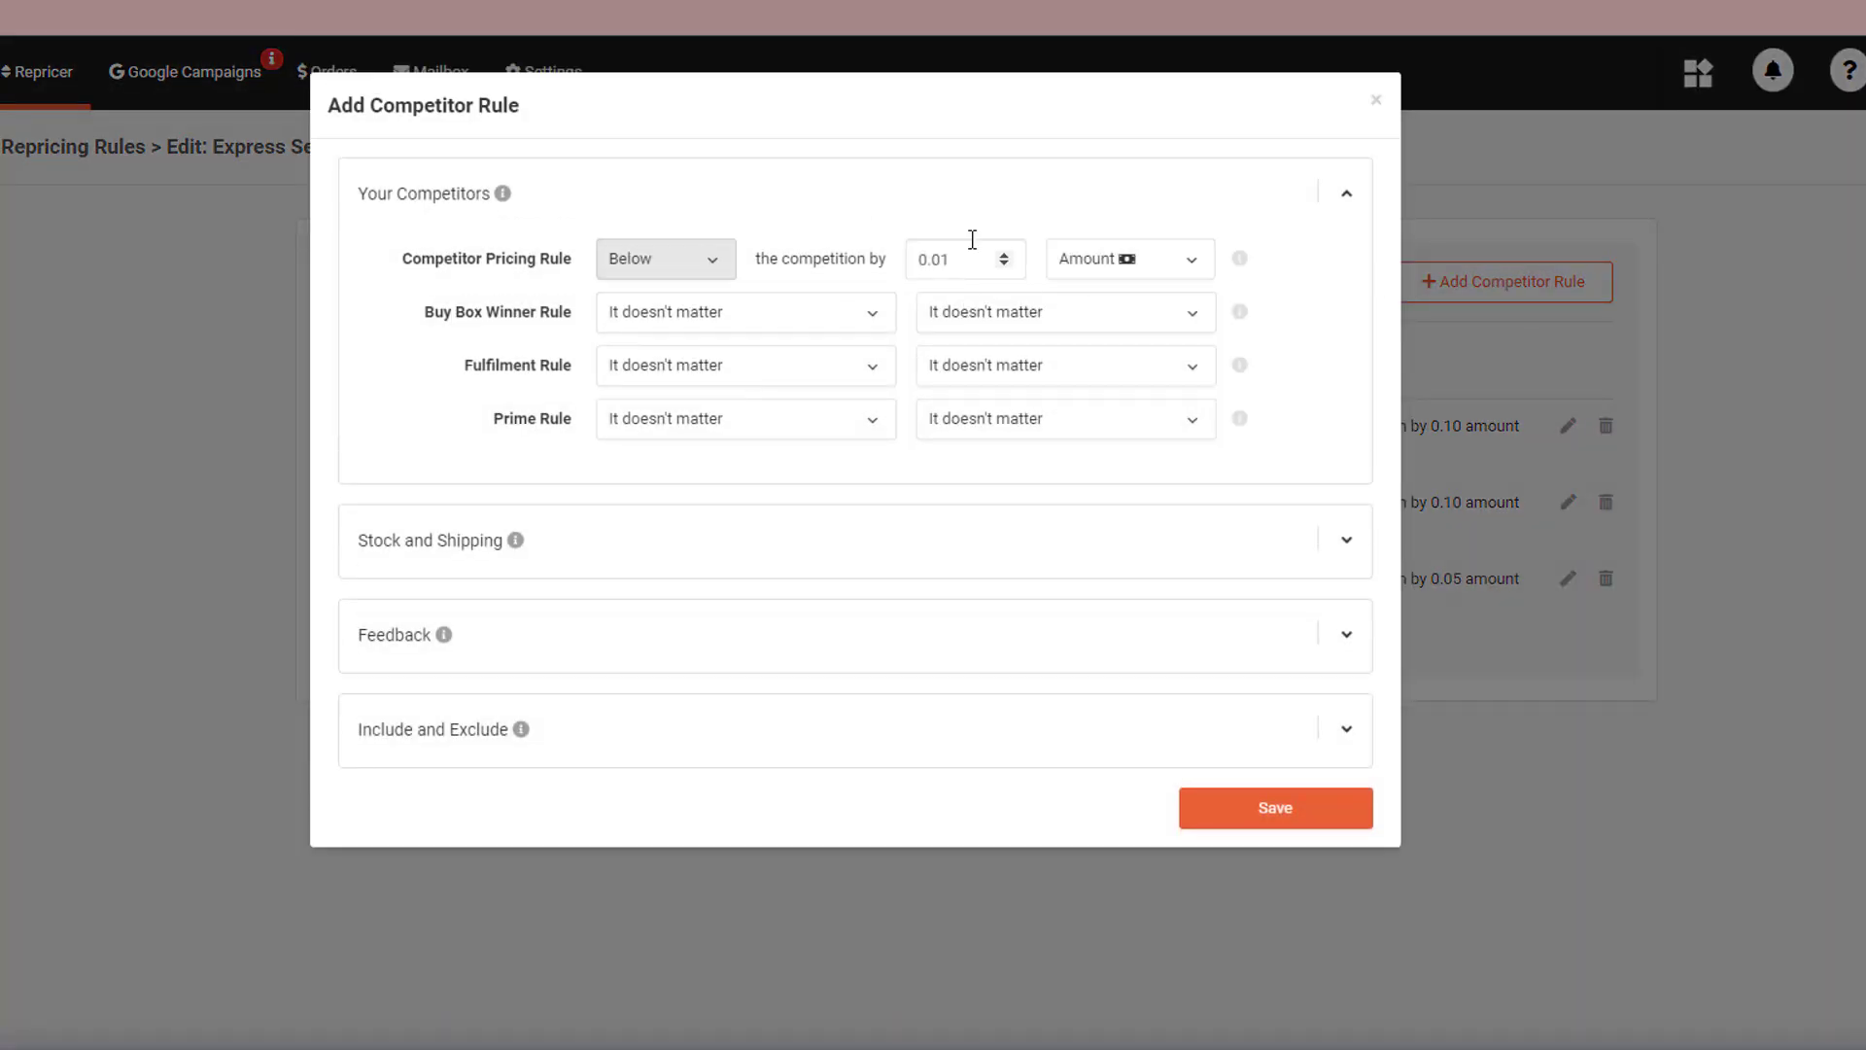
{"action": "left_click", "coordinate": [1084, 366]}
{"action": "left_click", "coordinate": [1092, 471]}
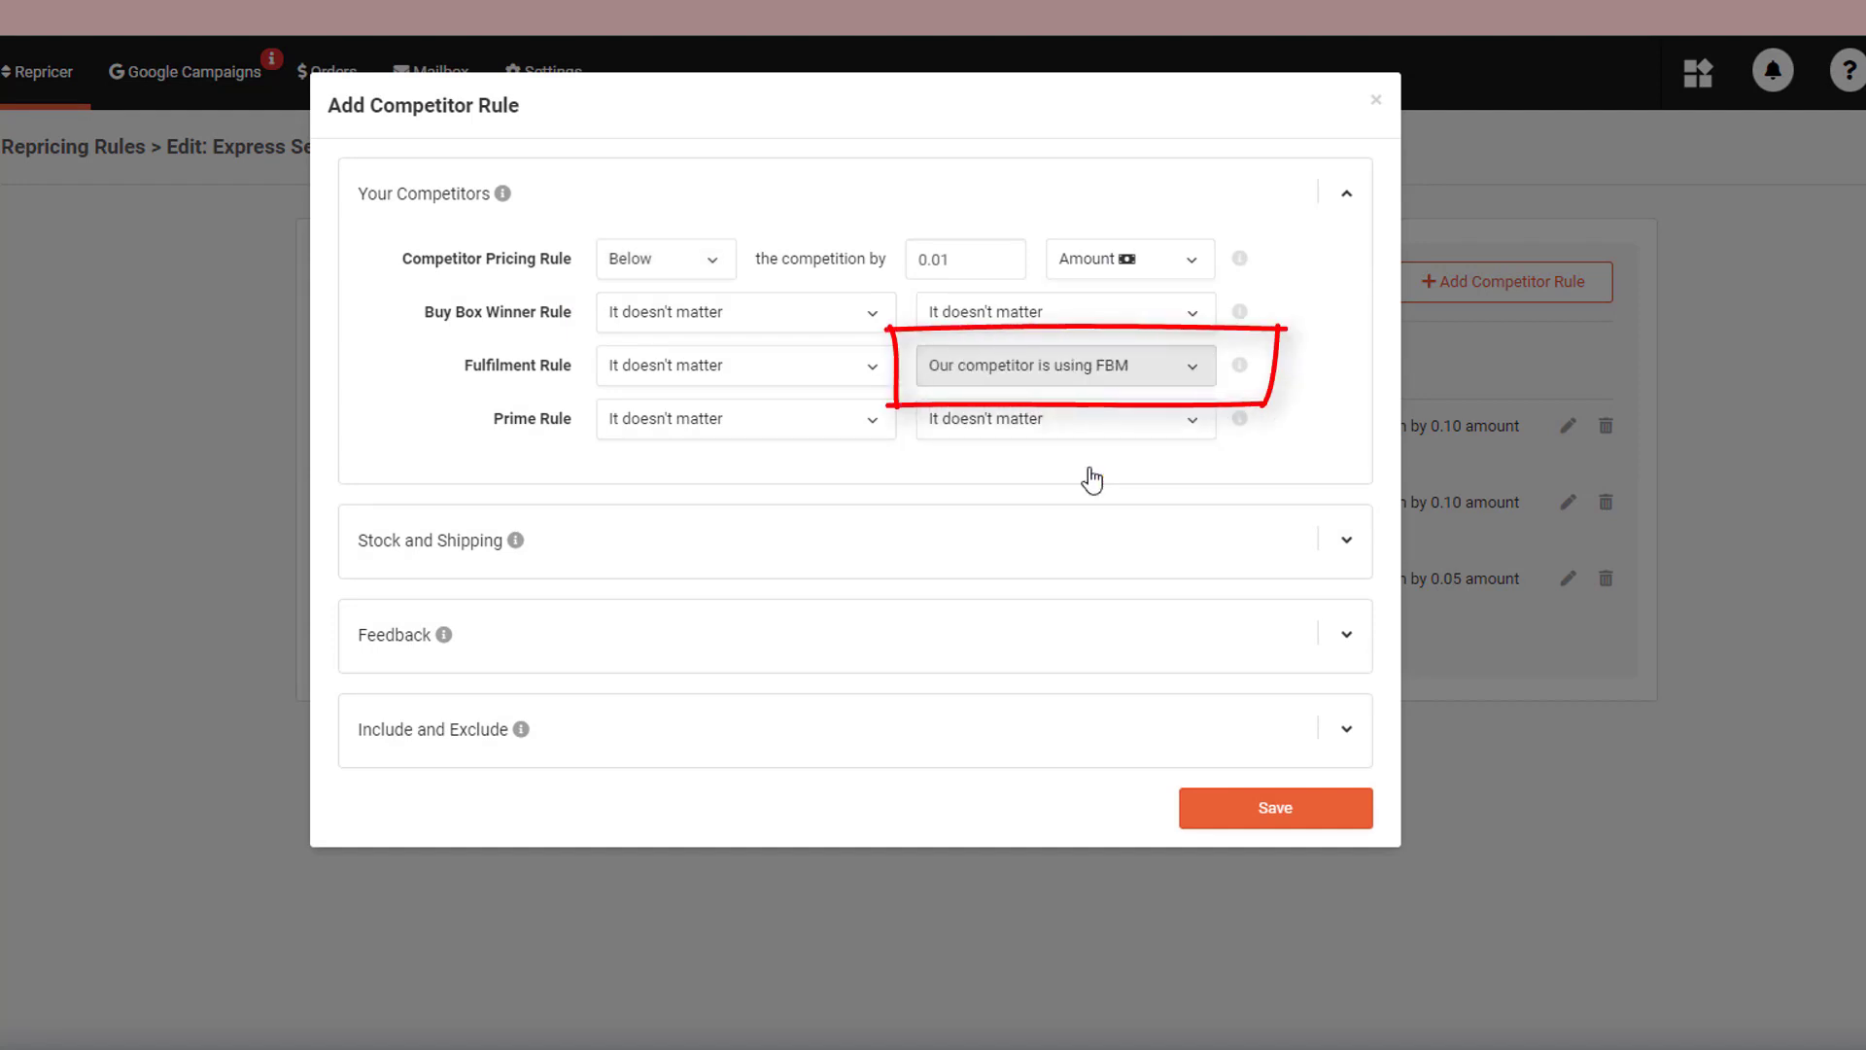
{"action": "left_click", "coordinate": [1265, 815]}
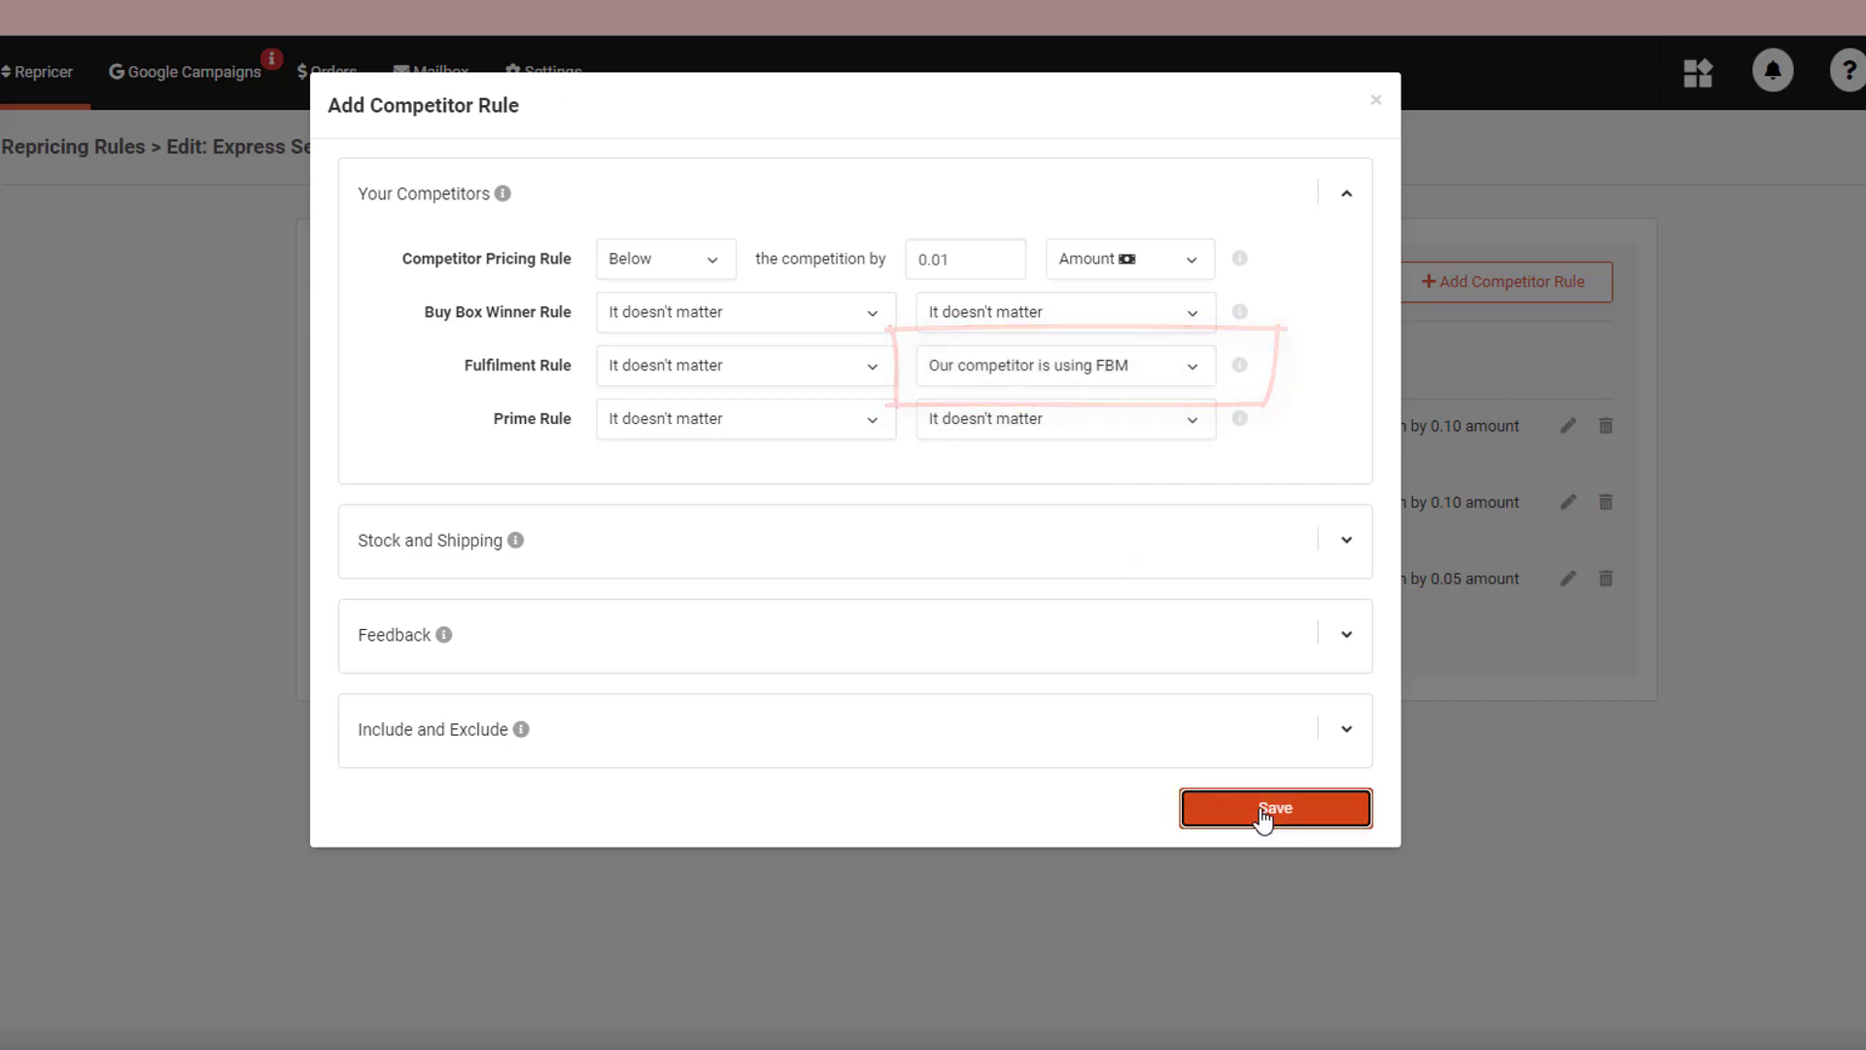